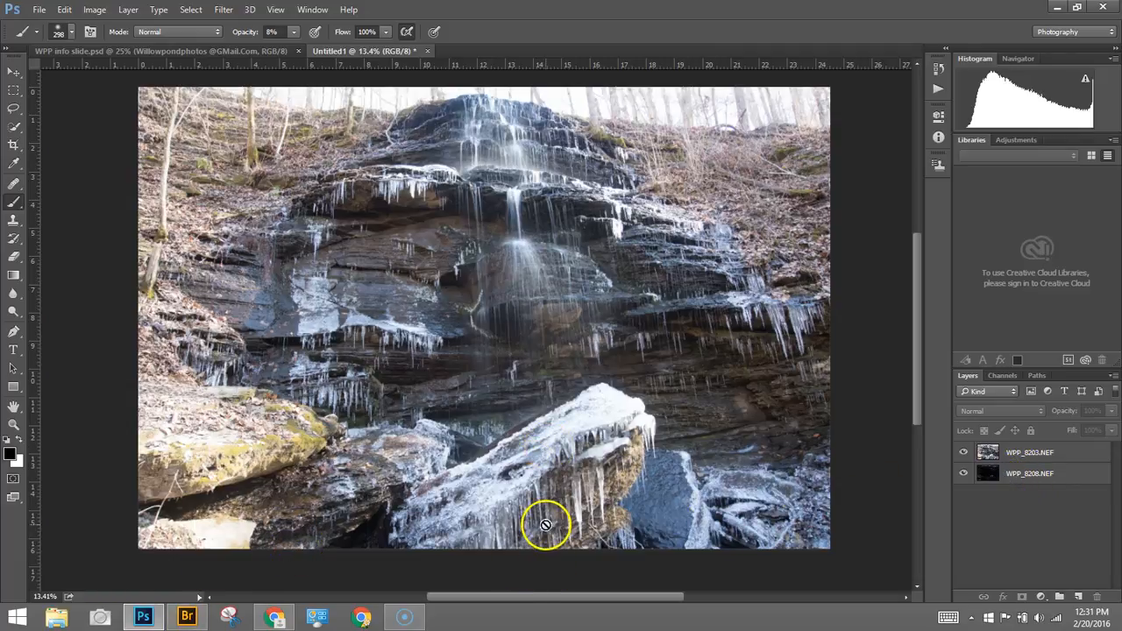
- Select both waterfall exposure layers and auto-align them using the Auto projection
click(64, 11)
click(64, 11)
click(88, 10)
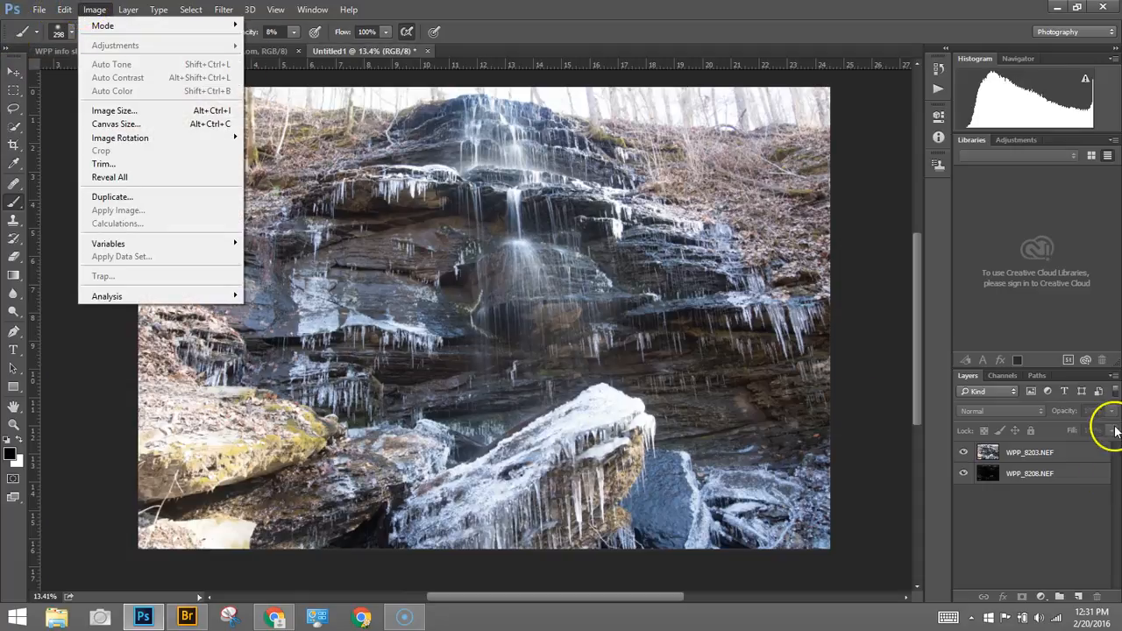
click(1010, 480)
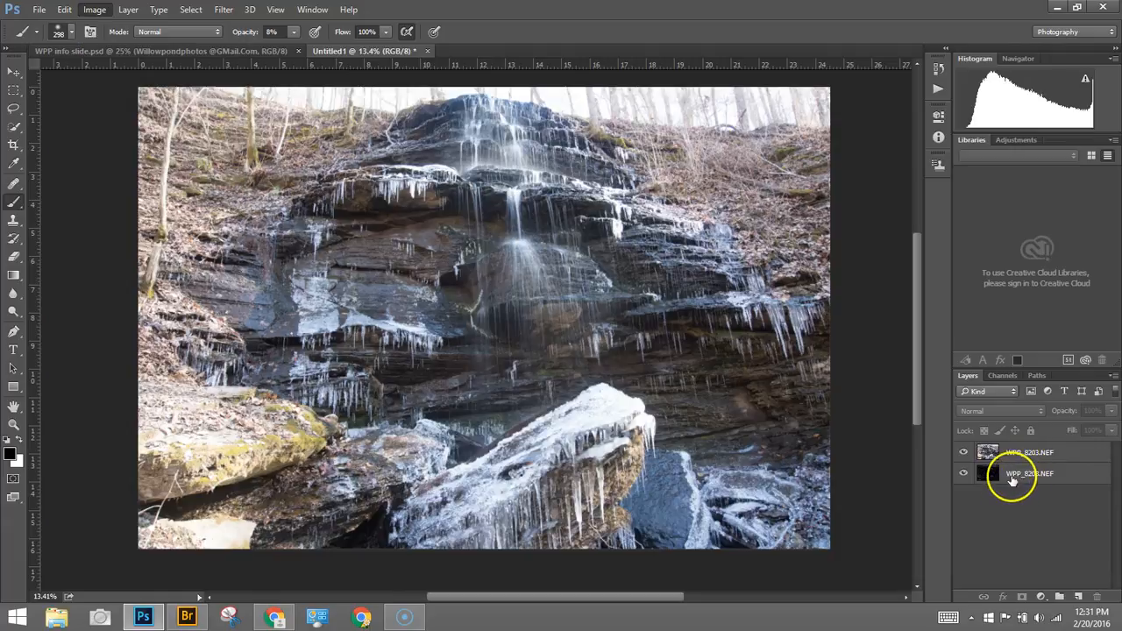
click(1010, 475)
shift+click(1014, 458)
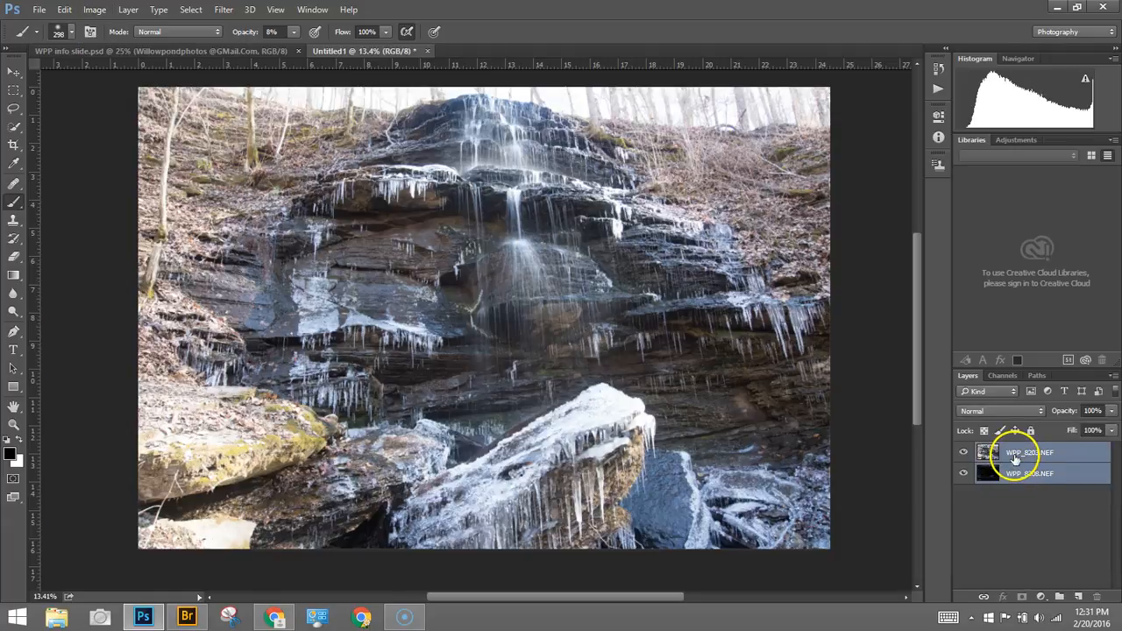
click(64, 10)
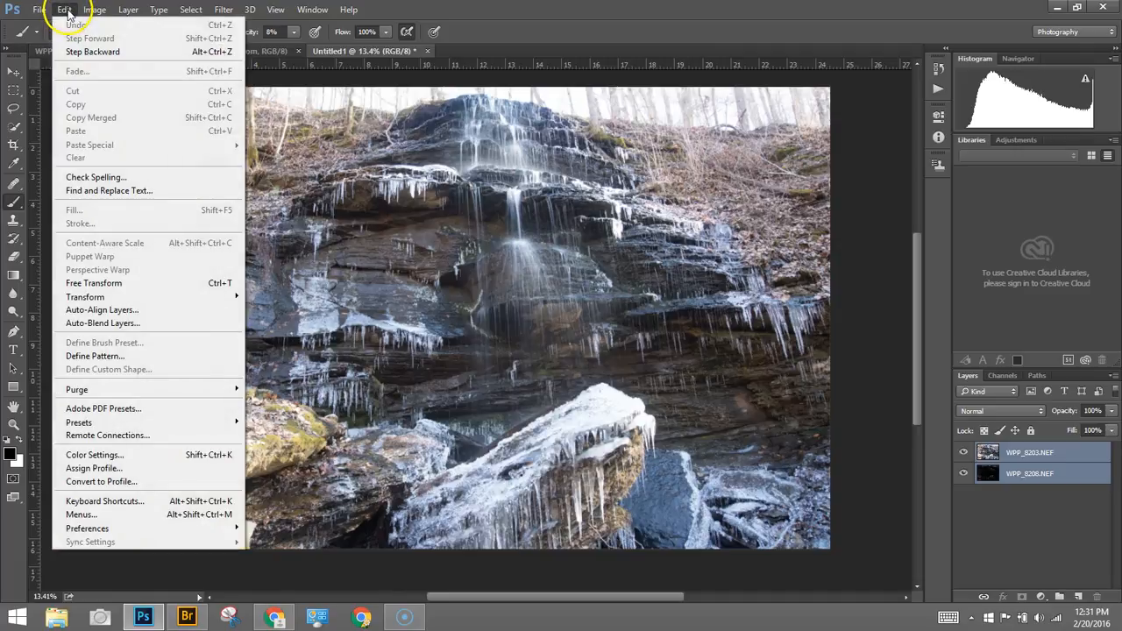
click(81, 312)
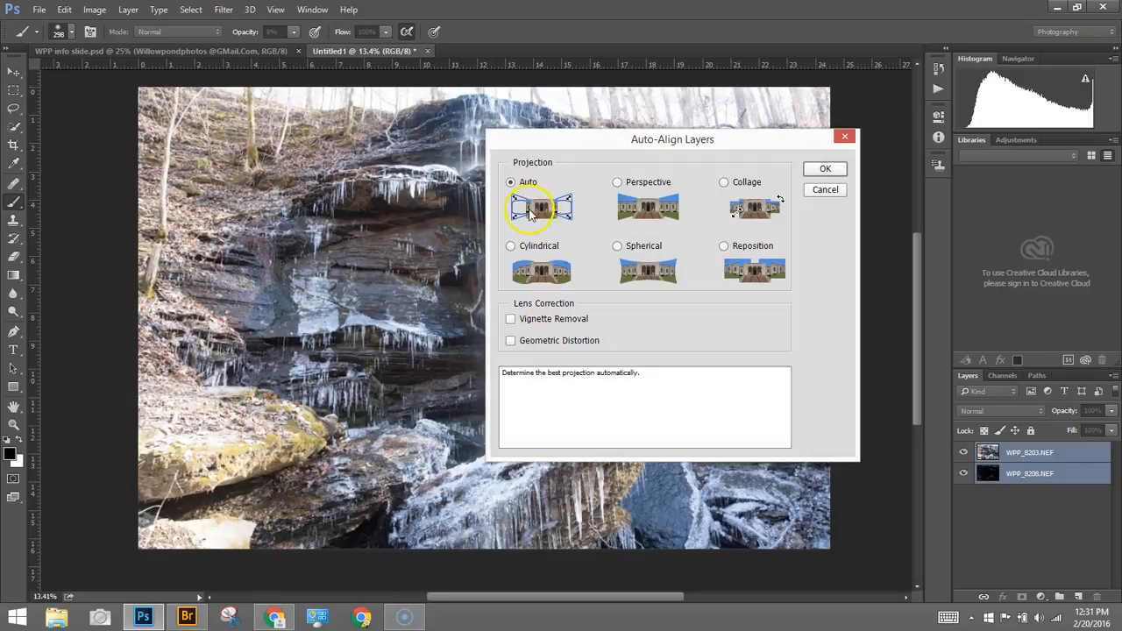
click(825, 170)
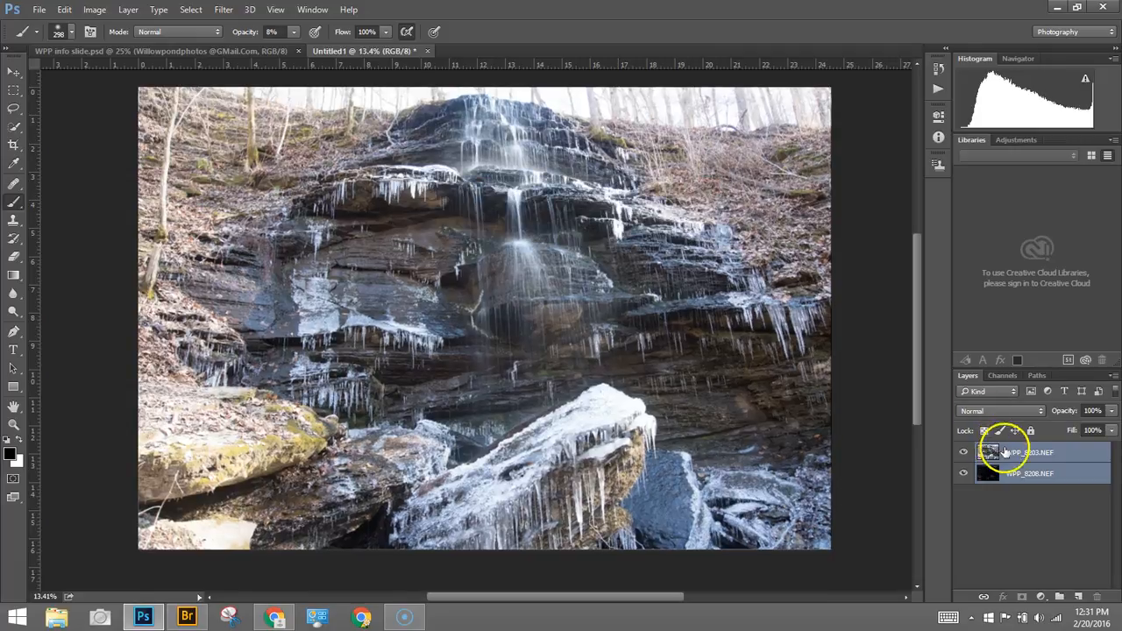
- Check the dark exposure beneath by toggling the top layer's visibility, and add a layer mask to the WPP_8203.NEF layer
click(963, 453)
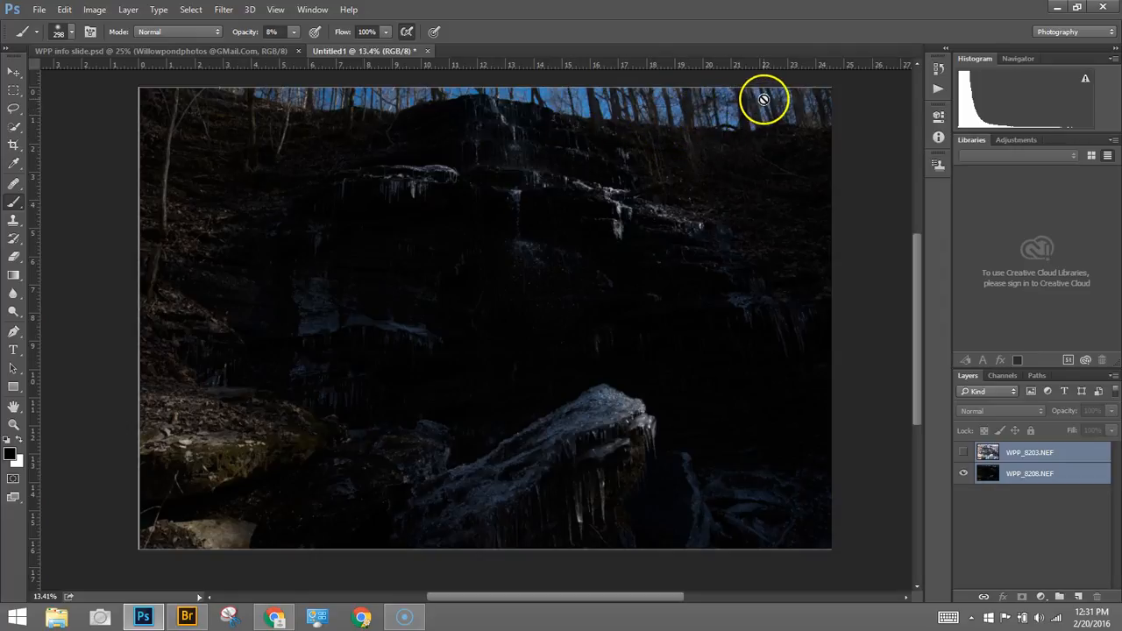
click(965, 453)
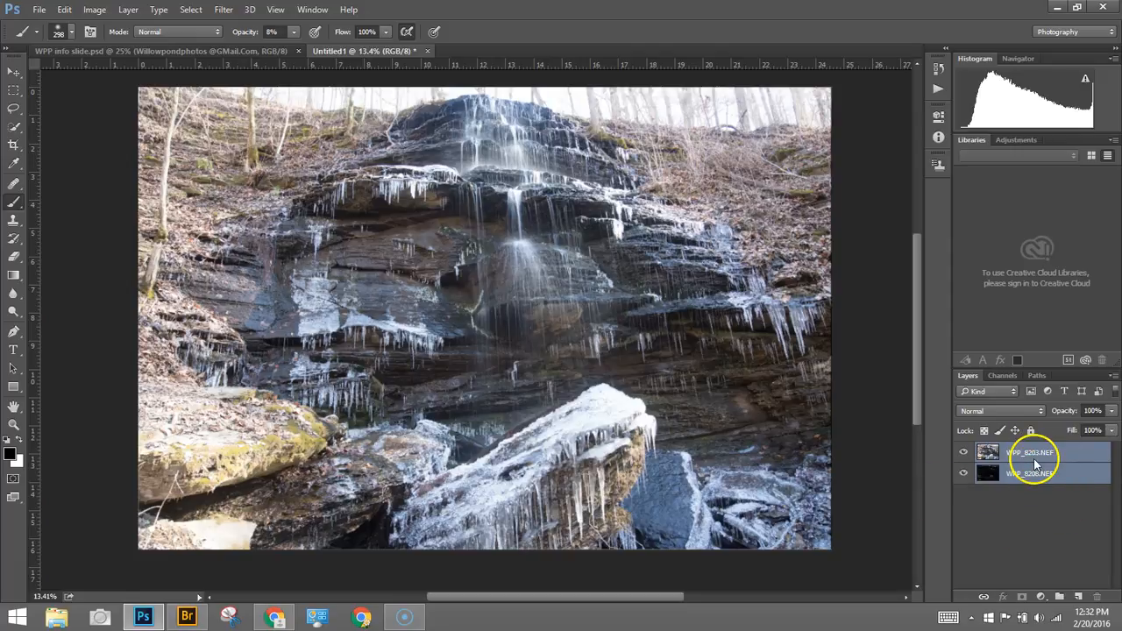
click(1031, 537)
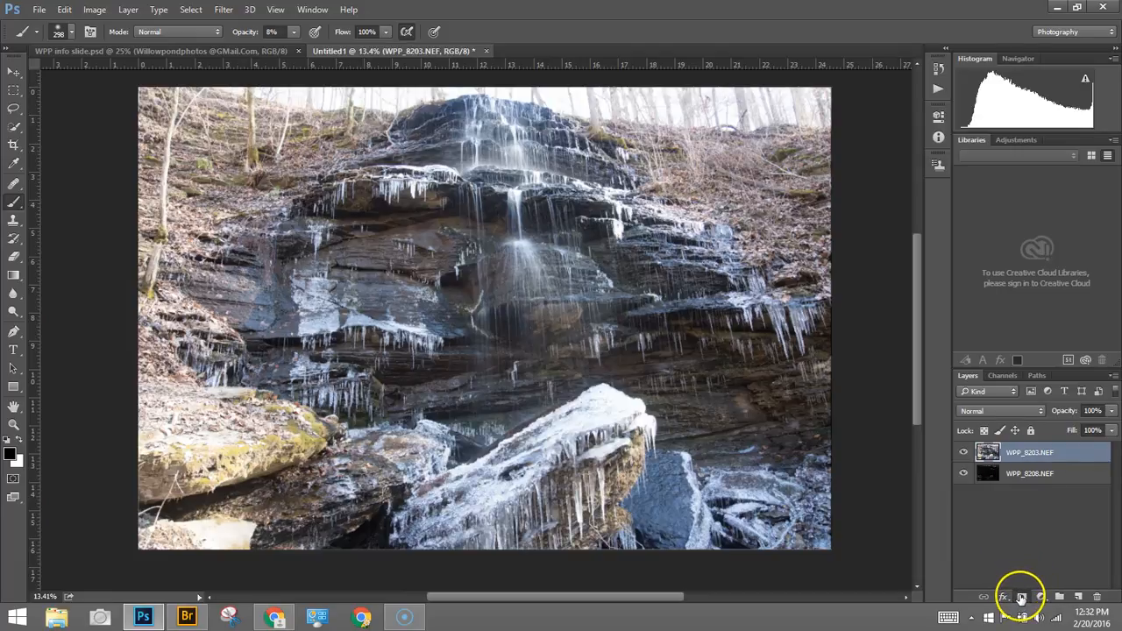
click(1022, 597)
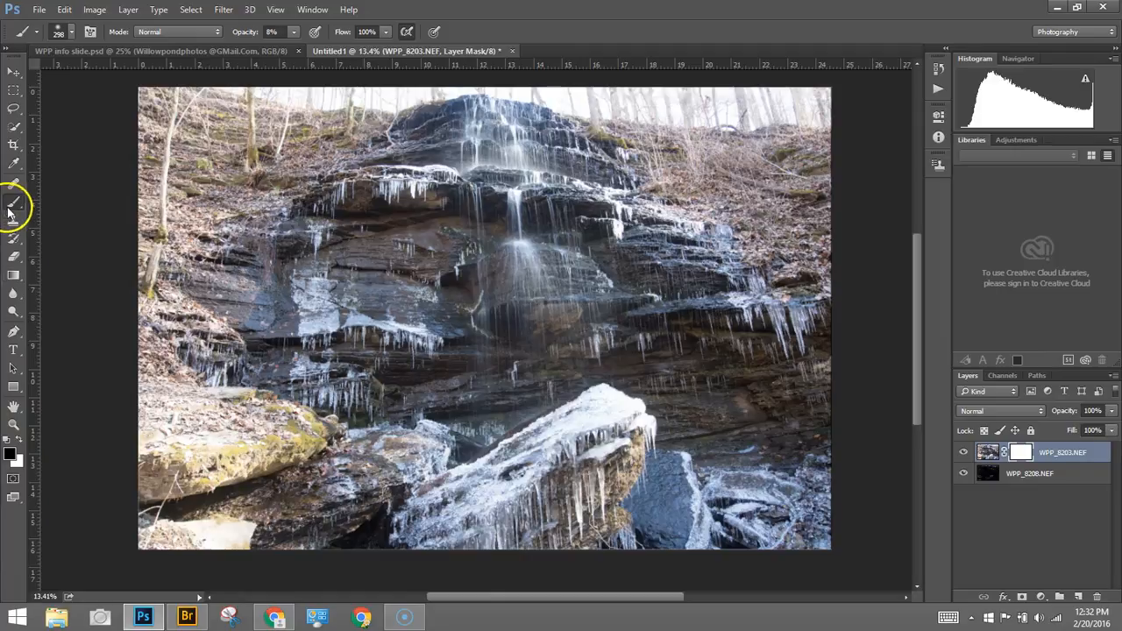
click(1024, 453)
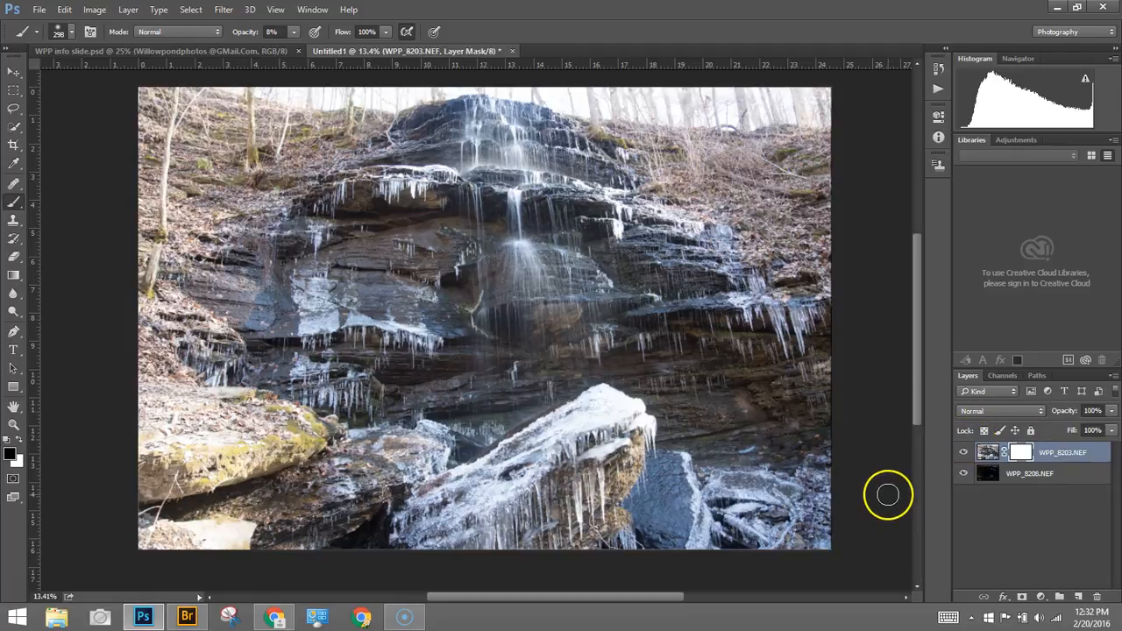
- Set the brush opacity to 100% and paint black on the mask across the sky and tree line above the waterfall
drag(741, 213, 728, 283)
scroll(727, 283, up, 5)
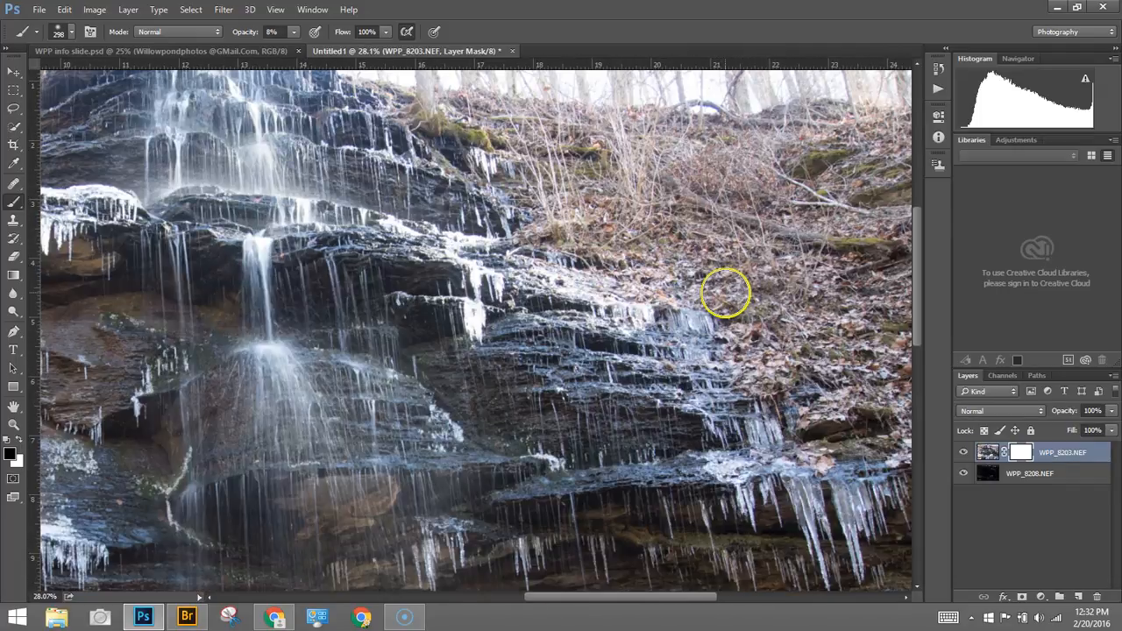
drag(703, 190, 650, 266)
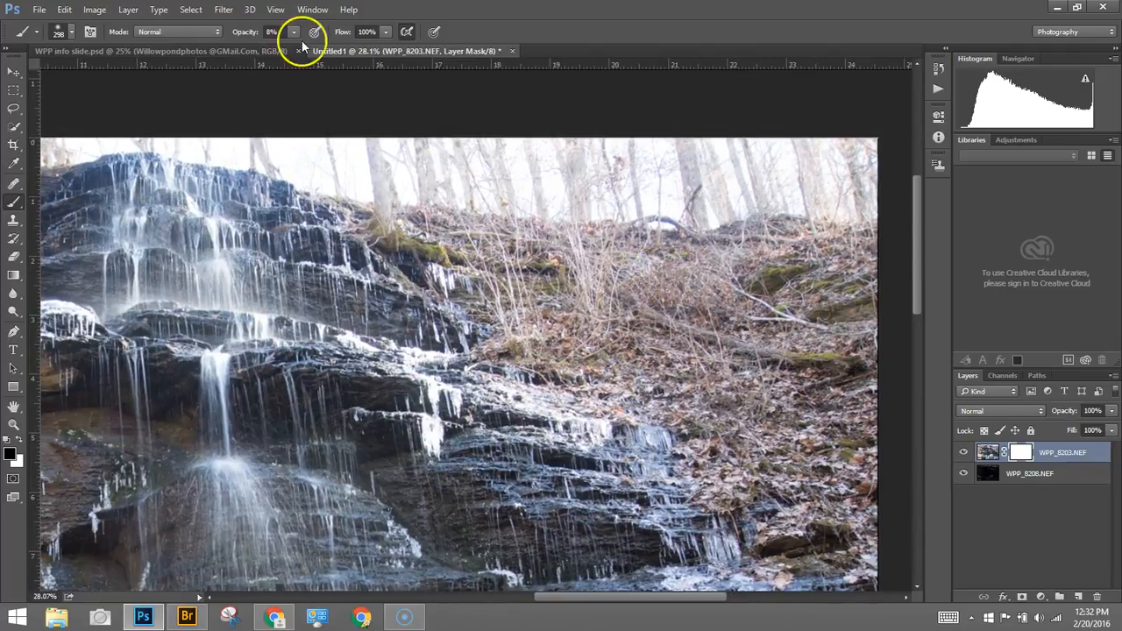
click(296, 32)
drag(298, 53, 369, 67)
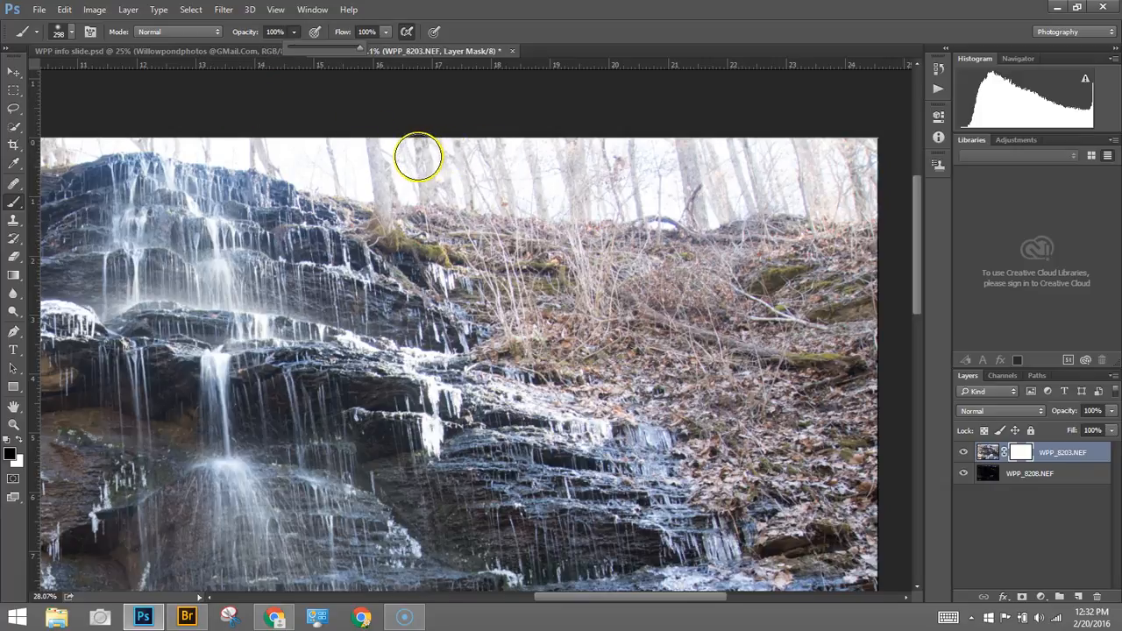
mouse_move(344, 155)
mouse_down()
mouse_move(849, 132)
mouse_move(876, 146)
mouse_move(815, 167)
mouse_move(478, 182)
mouse_move(385, 172)
mouse_move(660, 206)
mouse_move(852, 196)
mouse_move(869, 178)
mouse_move(876, 192)
mouse_move(662, 218)
mouse_move(467, 167)
mouse_move(339, 151)
mouse_move(282, 150)
mouse_move(358, 180)
mouse_move(280, 150)
mouse_move(343, 178)
mouse_move(371, 180)
mouse_move(323, 164)
mouse_move(382, 170)
mouse_move(284, 185)
mouse_move(258, 156)
mouse_move(613, 146)
mouse_move(514, 131)
mouse_move(444, 135)
mouse_move(269, 181)
mouse_move(50, 155)
mouse_move(313, 153)
mouse_move(404, 131)
mouse_move(458, 141)
mouse_move(326, 171)
mouse_up()
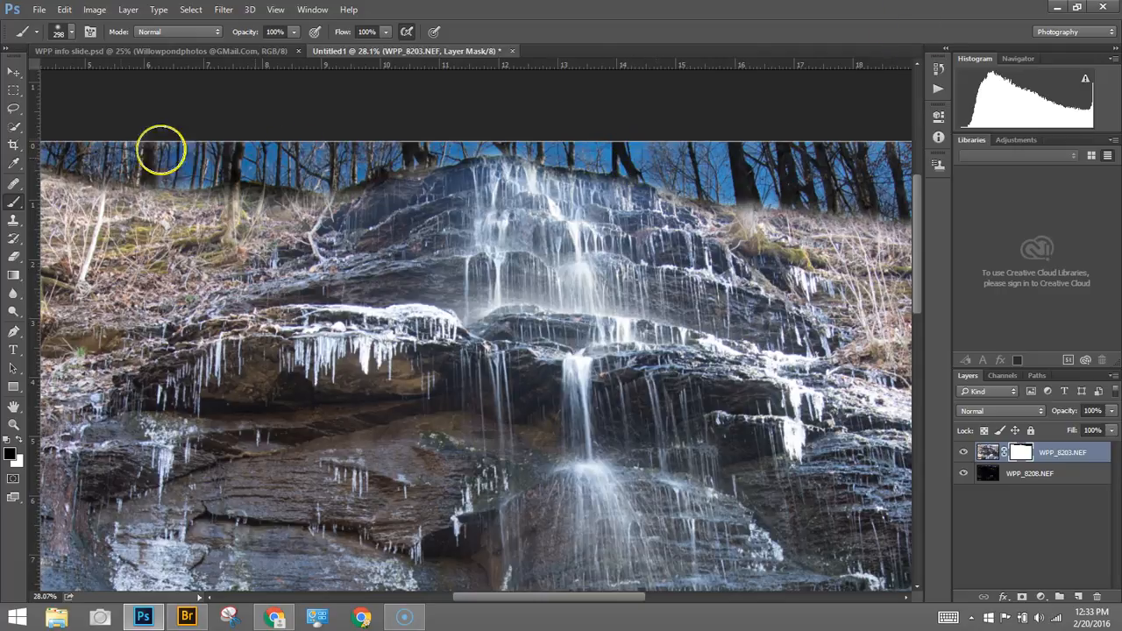
scroll(101, 162, left, 3)
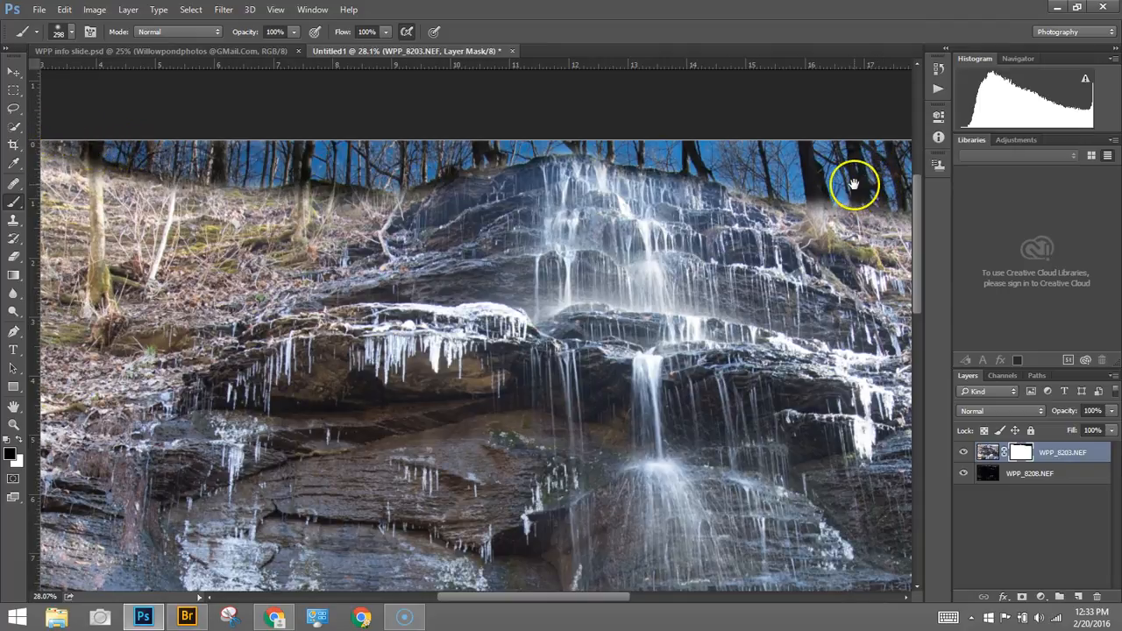
drag(857, 170, 663, 165)
drag(764, 179, 683, 176)
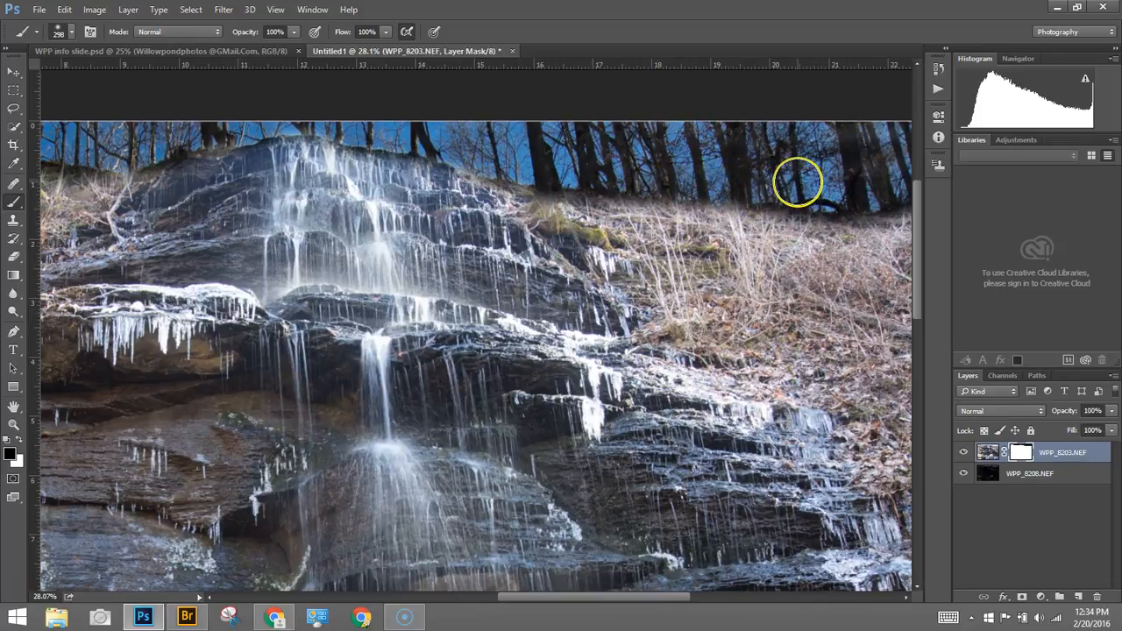
drag(805, 175, 644, 170)
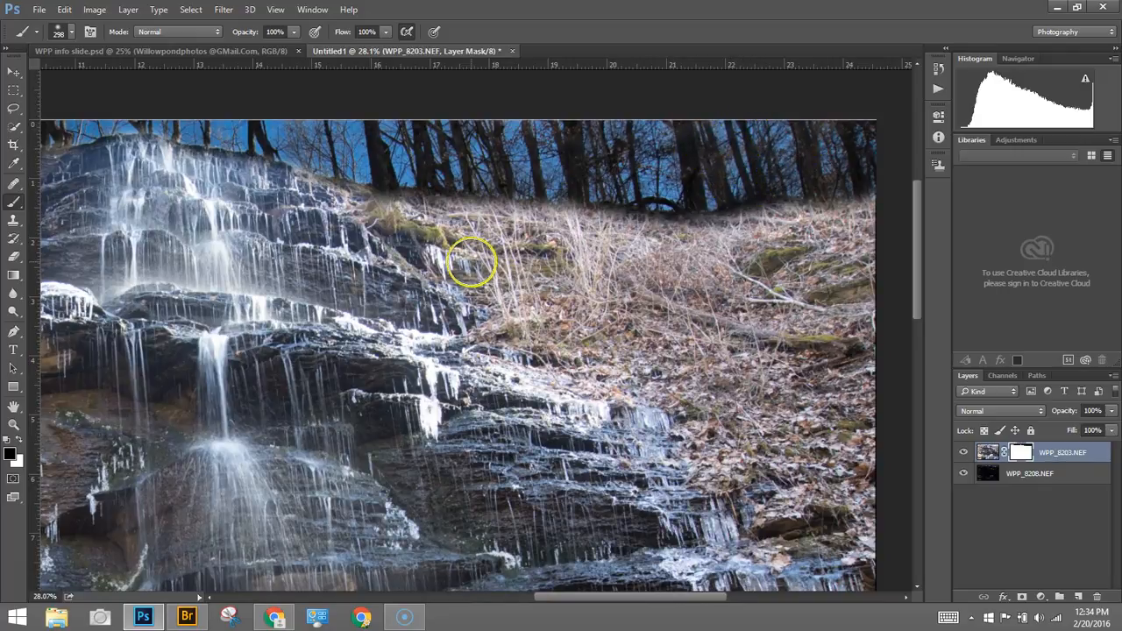
- Set the brush opacity to 37% and paint the mask over the bright mossy rocks in the lower-left foreground
scroll(522, 211, down, 5)
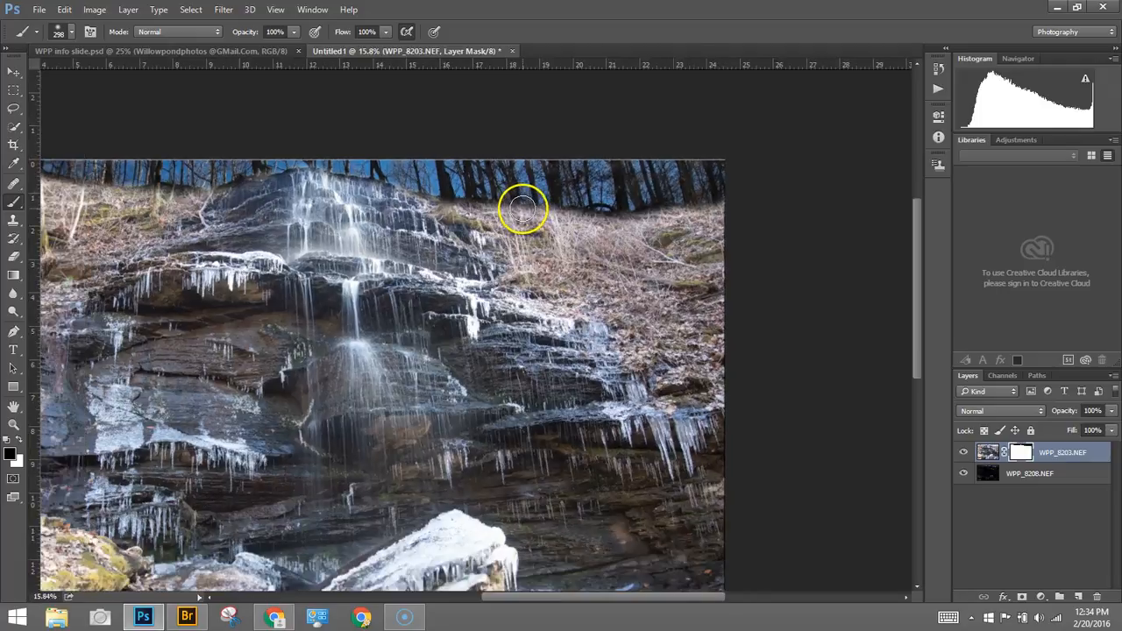
drag(393, 257, 492, 212)
scroll(489, 226, up, 3)
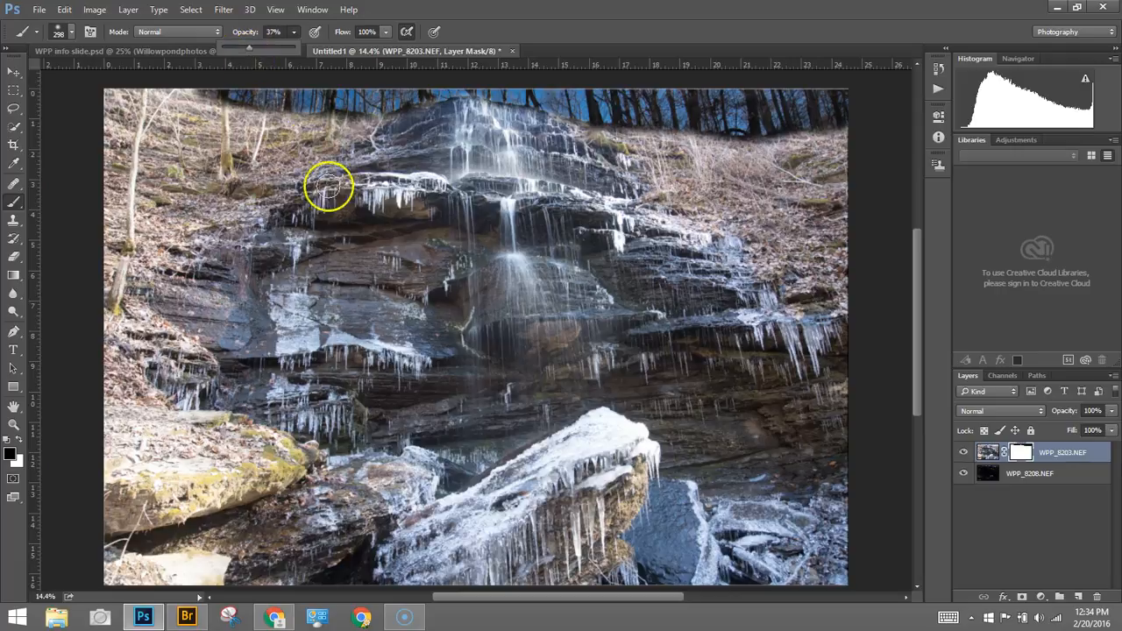
mouse_move(271, 463)
mouse_down()
mouse_move(143, 509)
mouse_move(128, 500)
mouse_move(181, 495)
mouse_move(163, 517)
mouse_move(125, 512)
mouse_move(136, 487)
mouse_move(249, 448)
mouse_move(126, 464)
mouse_move(132, 440)
mouse_move(210, 412)
mouse_move(119, 427)
mouse_move(127, 466)
mouse_move(117, 473)
mouse_move(109, 443)
mouse_move(130, 503)
mouse_move(116, 554)
mouse_move(214, 569)
mouse_move(140, 574)
mouse_move(128, 568)
mouse_move(220, 567)
mouse_move(213, 578)
mouse_move(119, 576)
mouse_move(205, 561)
mouse_move(215, 571)
mouse_move(168, 557)
mouse_move(201, 552)
mouse_move(213, 564)
mouse_move(193, 570)
mouse_move(125, 566)
mouse_move(197, 580)
mouse_move(114, 562)
mouse_up()
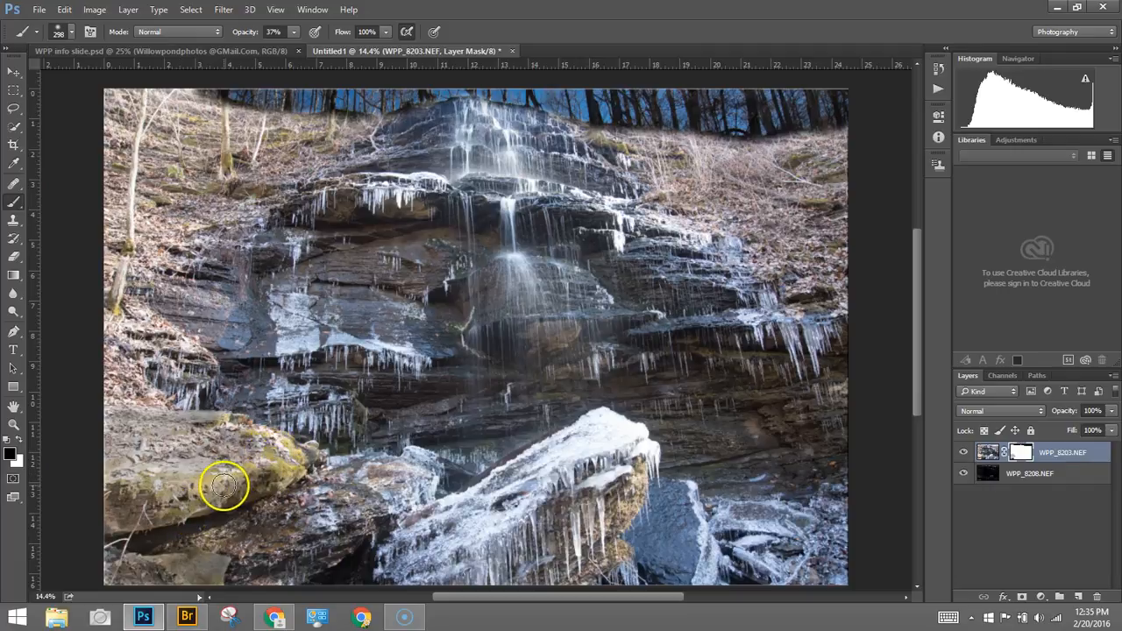
mouse_move(119, 501)
mouse_down()
mouse_move(254, 483)
mouse_move(284, 473)
mouse_move(252, 474)
mouse_move(279, 452)
mouse_move(288, 469)
mouse_move(292, 457)
mouse_move(290, 475)
mouse_move(278, 457)
mouse_move(271, 483)
mouse_move(224, 506)
mouse_move(109, 519)
mouse_move(194, 509)
mouse_move(142, 477)
mouse_up()
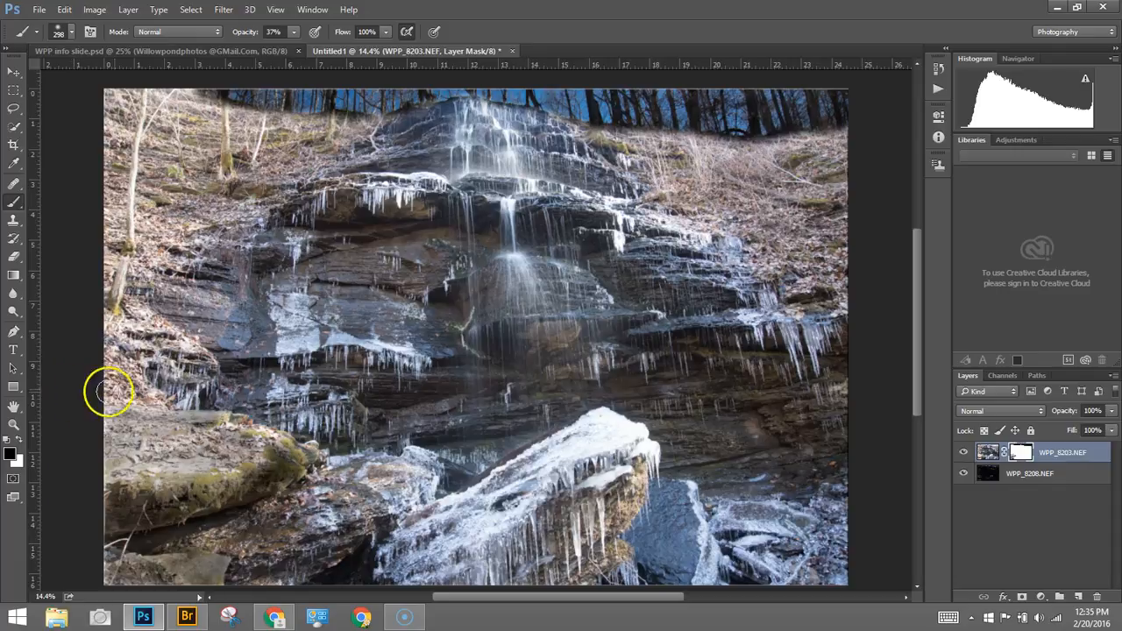
- Enlarge the brush to 576 px and paint the mask repeatedly over the bright hillside left of the waterfall to darken it
alt+right_click(189, 159)
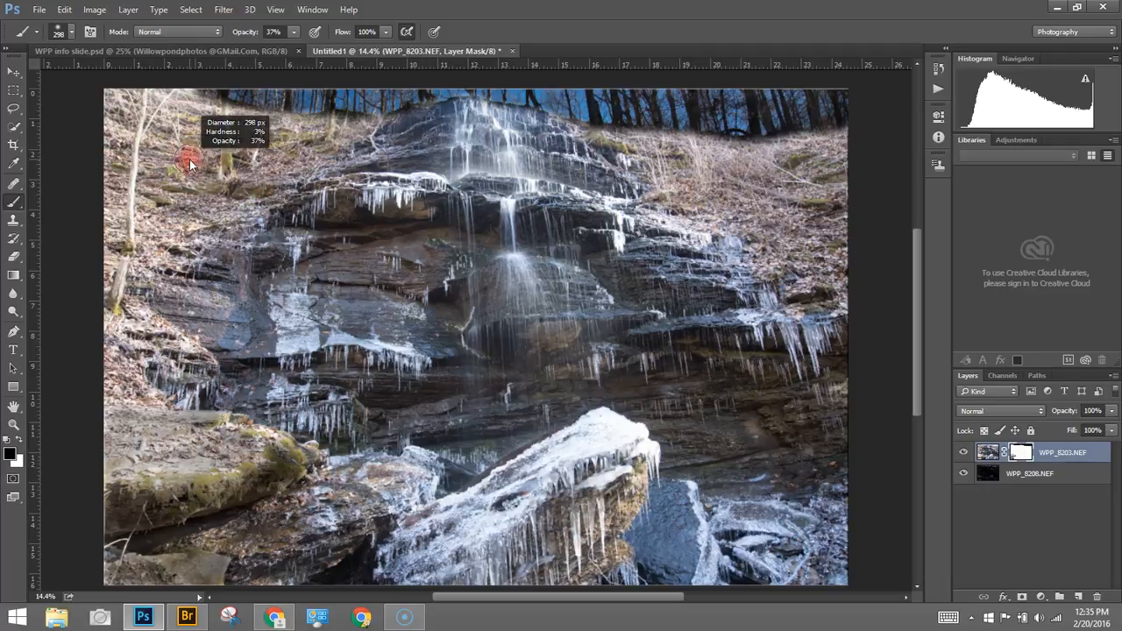
drag(200, 161, 203, 160)
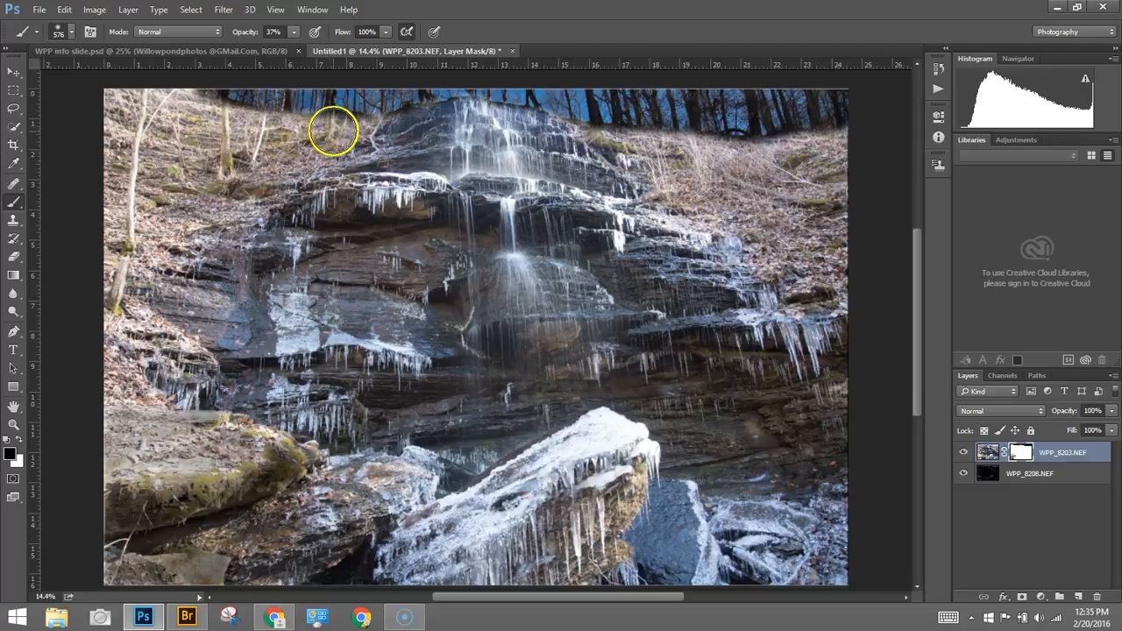
mouse_move(334, 131)
mouse_down()
mouse_move(135, 268)
mouse_move(244, 182)
mouse_up()
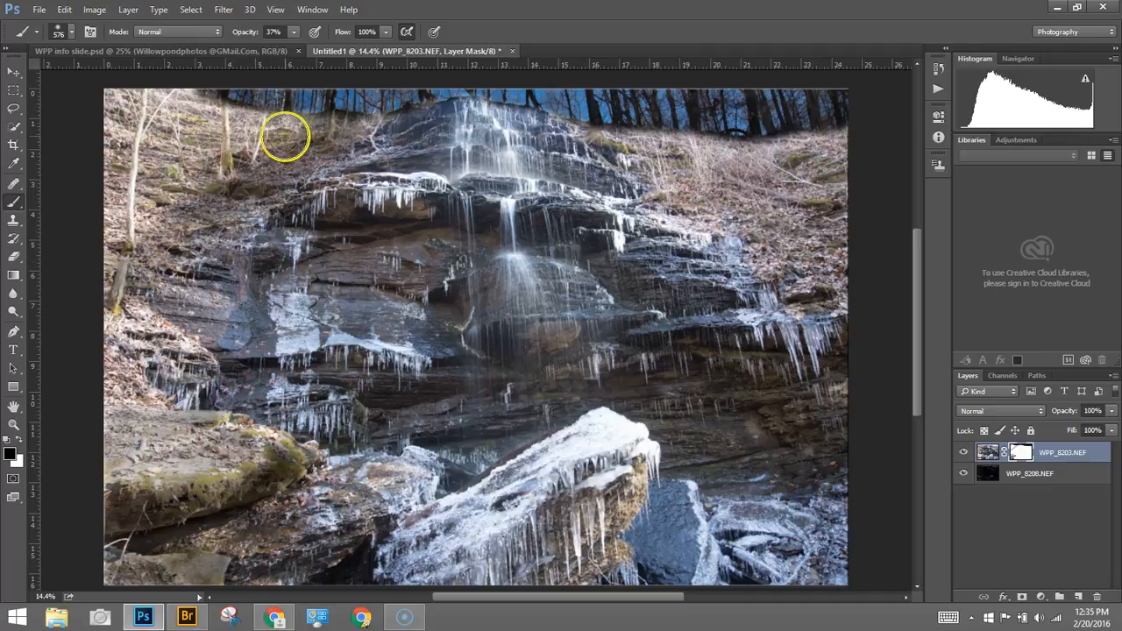
mouse_move(287, 132)
mouse_down()
mouse_move(163, 193)
mouse_move(96, 245)
mouse_up()
drag(257, 122, 107, 194)
drag(205, 116, 105, 170)
drag(193, 113, 103, 144)
mouse_move(175, 102)
mouse_down()
mouse_move(110, 133)
mouse_move(145, 96)
mouse_move(109, 119)
mouse_move(127, 99)
mouse_move(96, 109)
mouse_move(180, 88)
mouse_move(138, 120)
mouse_move(130, 142)
mouse_move(153, 106)
mouse_move(202, 131)
mouse_move(105, 199)
mouse_move(154, 173)
mouse_move(115, 224)
mouse_move(164, 217)
mouse_move(90, 295)
mouse_move(166, 288)
mouse_move(107, 339)
mouse_move(148, 326)
mouse_move(94, 388)
mouse_up()
drag(172, 341, 115, 423)
mouse_move(186, 360)
mouse_down()
mouse_move(115, 471)
mouse_move(198, 373)
mouse_move(195, 417)
mouse_move(166, 471)
mouse_move(233, 406)
mouse_move(198, 466)
mouse_move(267, 422)
mouse_move(240, 458)
mouse_move(217, 421)
mouse_up()
drag(248, 217, 147, 328)
mouse_move(357, 136)
mouse_down()
mouse_move(239, 217)
mouse_move(179, 290)
mouse_up()
mouse_move(225, 199)
mouse_down()
mouse_move(118, 284)
mouse_move(172, 241)
mouse_move(125, 278)
mouse_move(155, 213)
mouse_move(92, 260)
mouse_move(130, 236)
mouse_move(218, 122)
mouse_move(237, 141)
mouse_move(297, 119)
mouse_move(286, 145)
mouse_move(318, 131)
mouse_up()
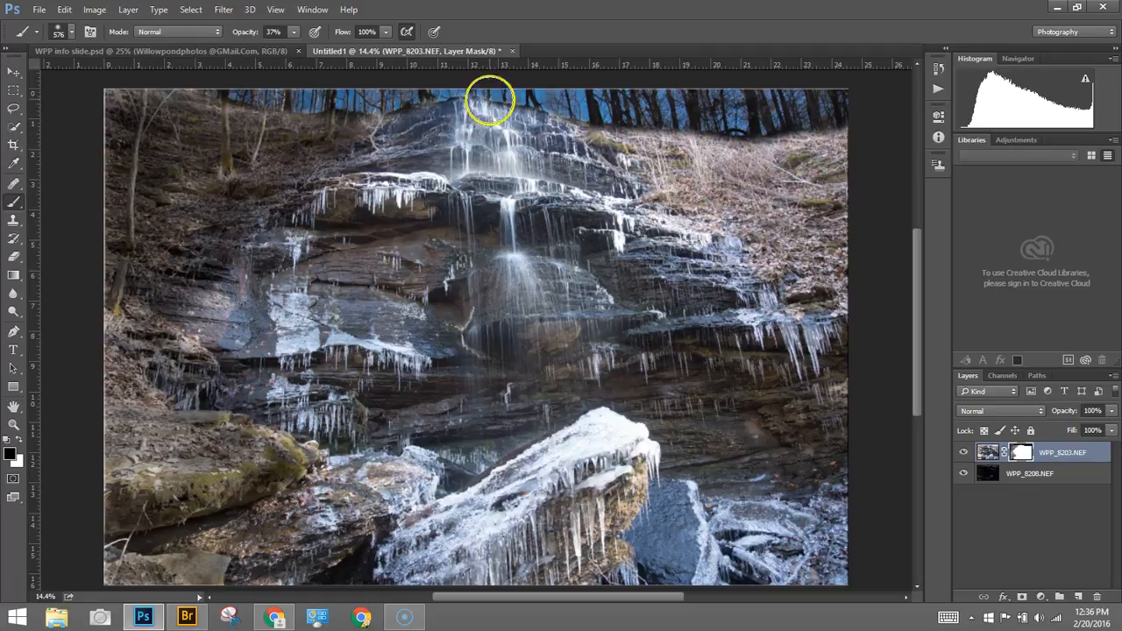
drag(120, 317, 91, 342)
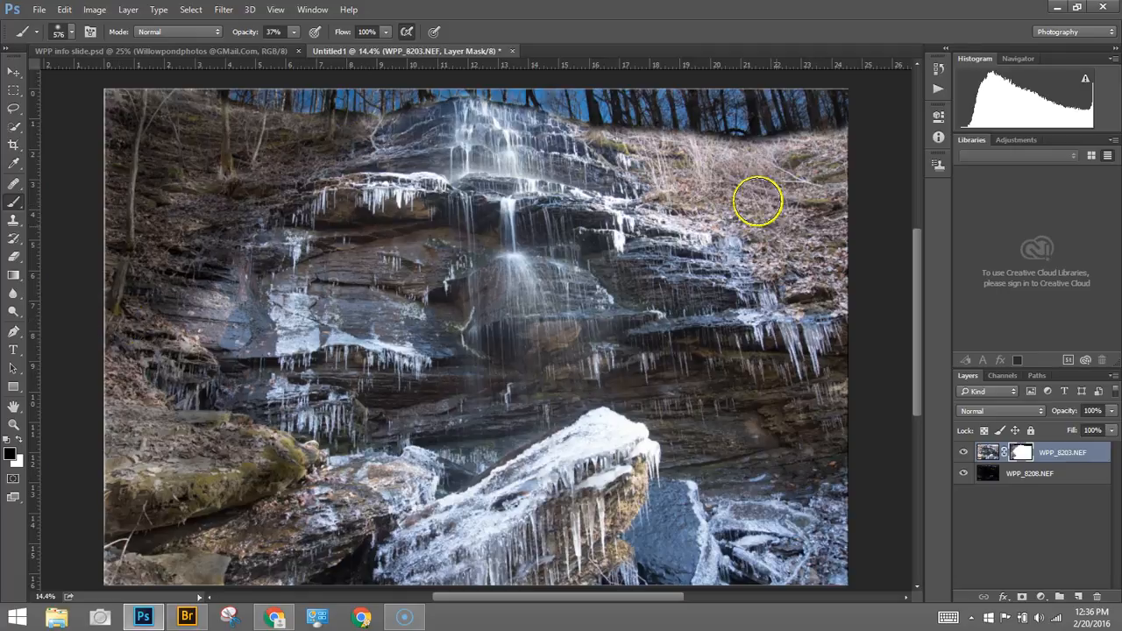
- Darken the hillside right of the waterfall with mask strokes at 37% opacity, and blend its upper ridge at 15% opacity
drag(808, 208, 722, 201)
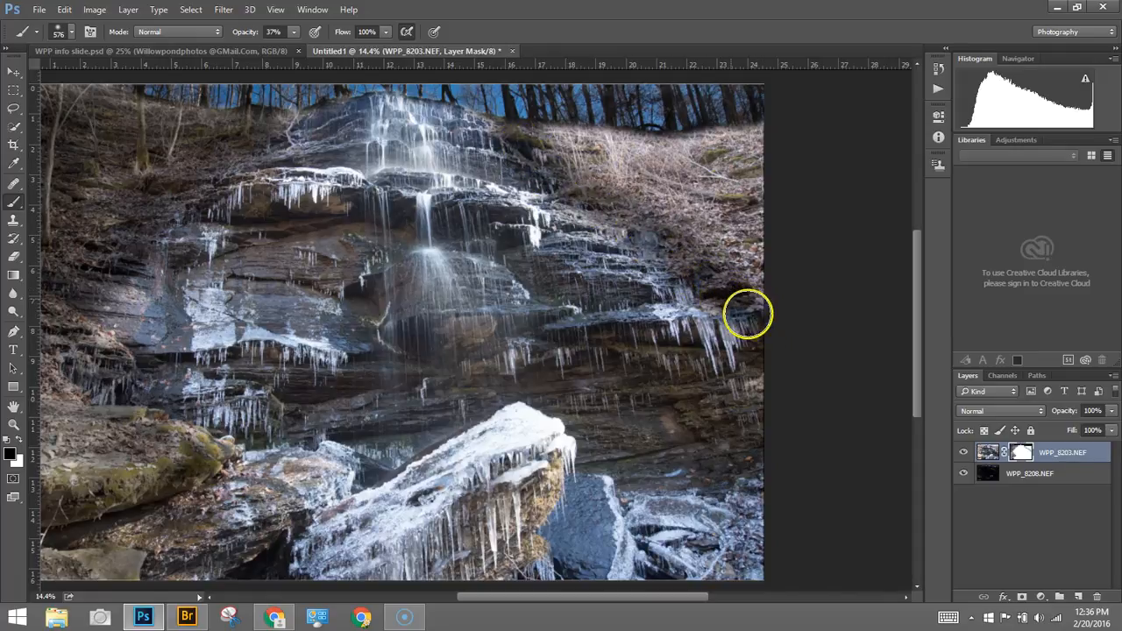
mouse_move(503, 136)
mouse_down()
mouse_move(552, 169)
mouse_move(563, 148)
mouse_move(611, 176)
mouse_move(605, 147)
mouse_move(749, 193)
mouse_move(664, 187)
mouse_move(774, 259)
mouse_move(744, 259)
mouse_move(790, 292)
mouse_move(783, 197)
mouse_move(710, 151)
mouse_move(756, 171)
mouse_move(731, 148)
mouse_move(760, 151)
mouse_move(738, 138)
mouse_move(754, 156)
mouse_move(625, 169)
mouse_move(622, 156)
mouse_move(669, 161)
mouse_move(695, 179)
mouse_move(569, 156)
mouse_move(605, 149)
mouse_up()
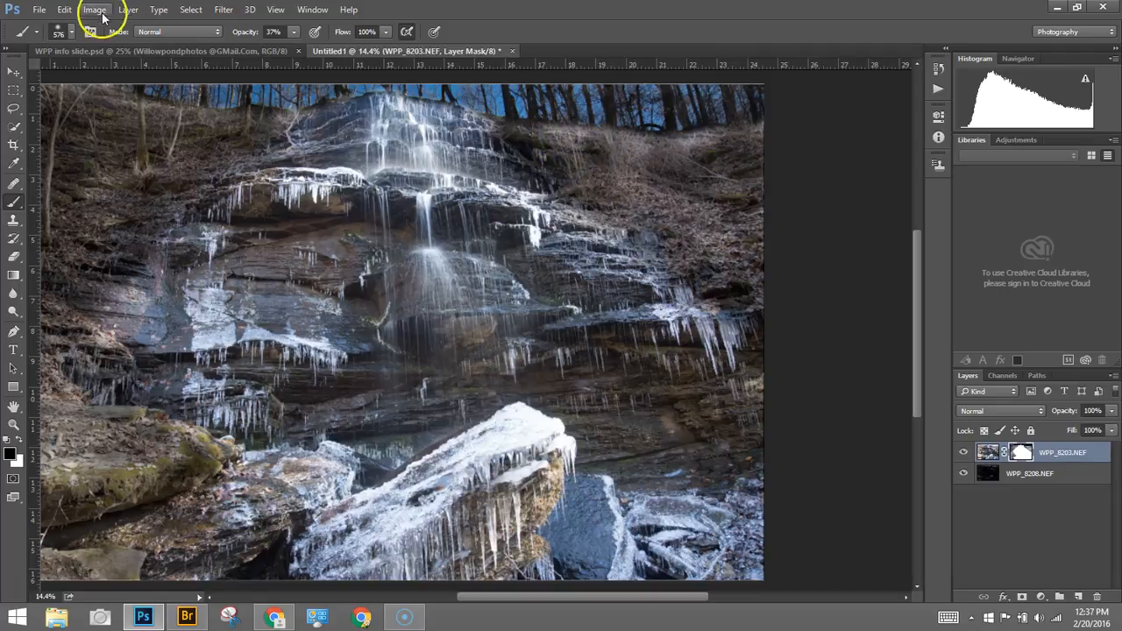
click(297, 35)
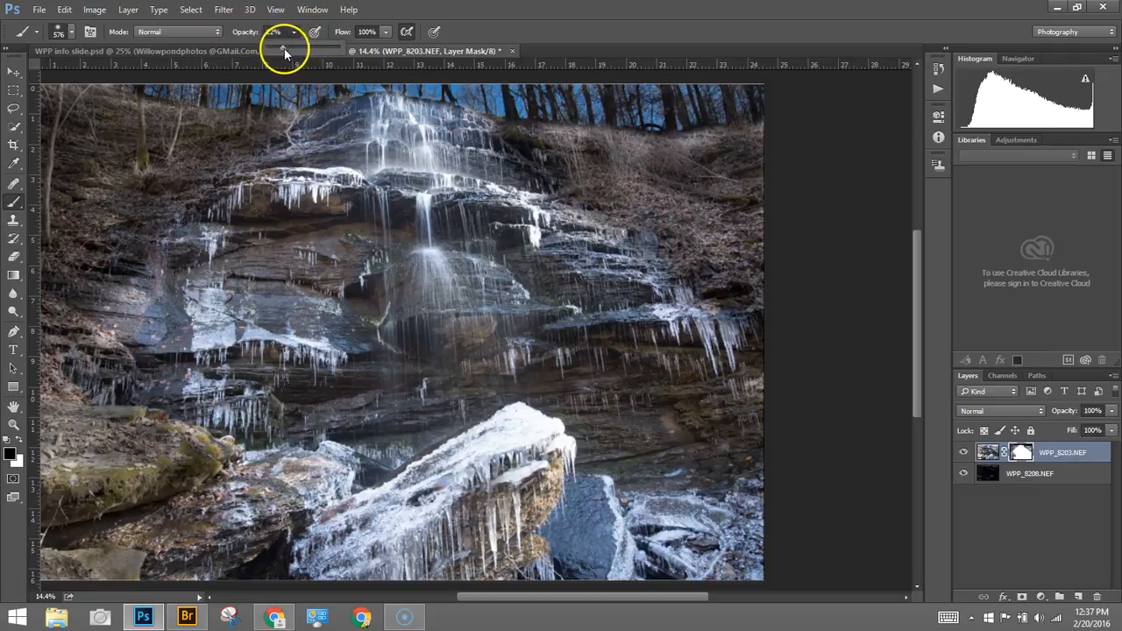
click(568, 149)
mouse_move(575, 153)
mouse_down()
mouse_move(622, 154)
mouse_move(630, 187)
mouse_move(725, 144)
mouse_up()
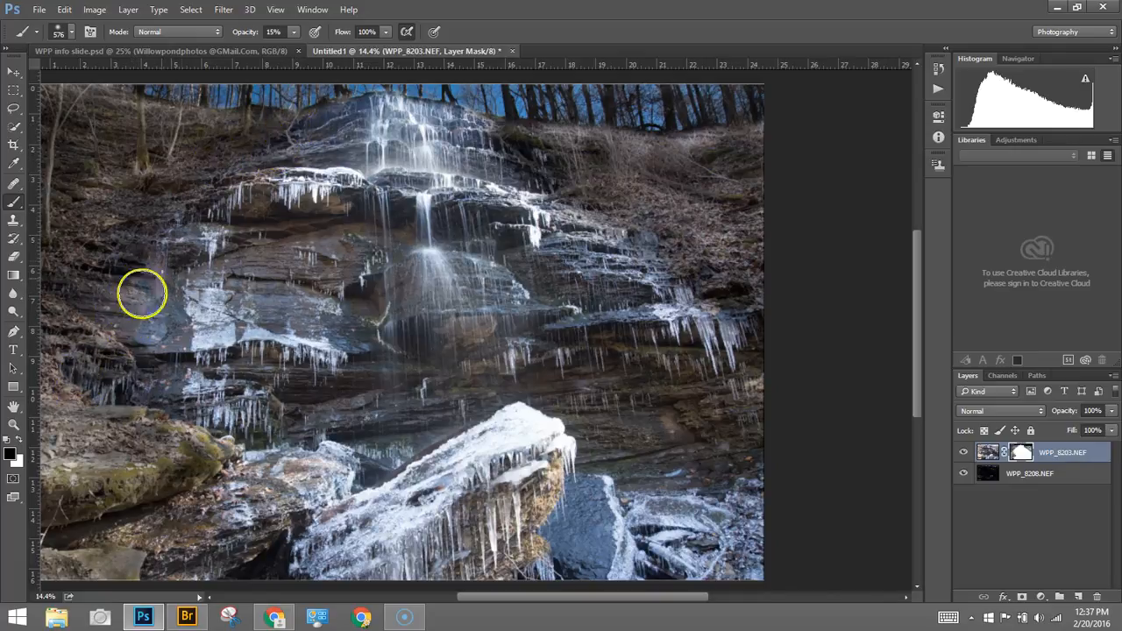
- Set the brush opacity to 11% and paint the mask over the bright ice on the large foreground rock
mouse_move(370, 170)
mouse_down()
mouse_move(413, 180)
mouse_move(509, 155)
mouse_move(482, 170)
mouse_up()
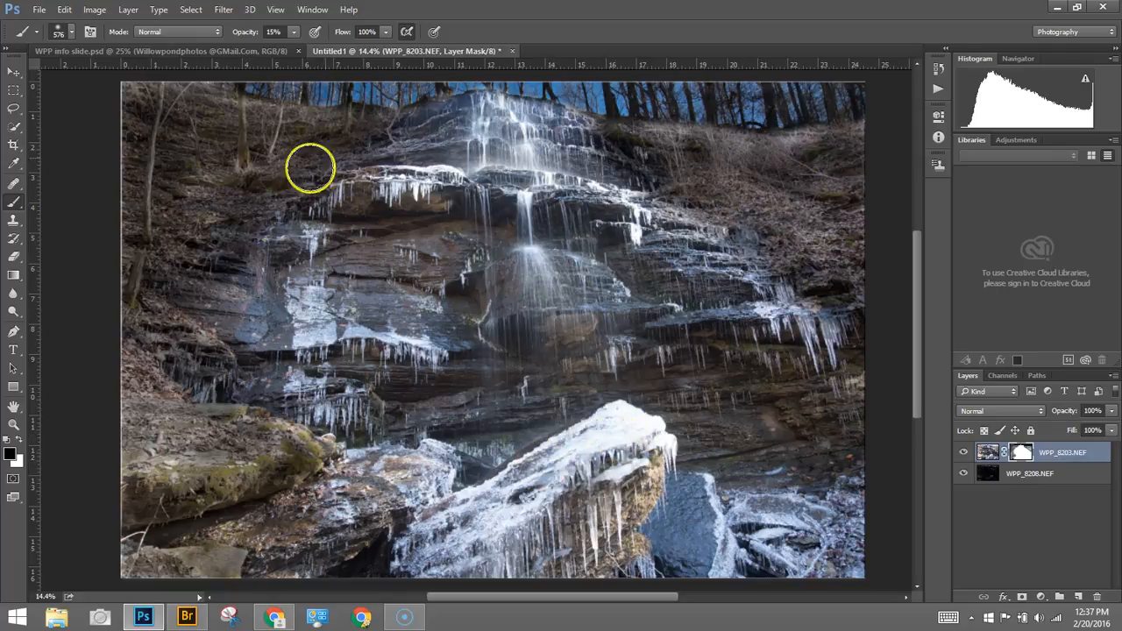
click(296, 32)
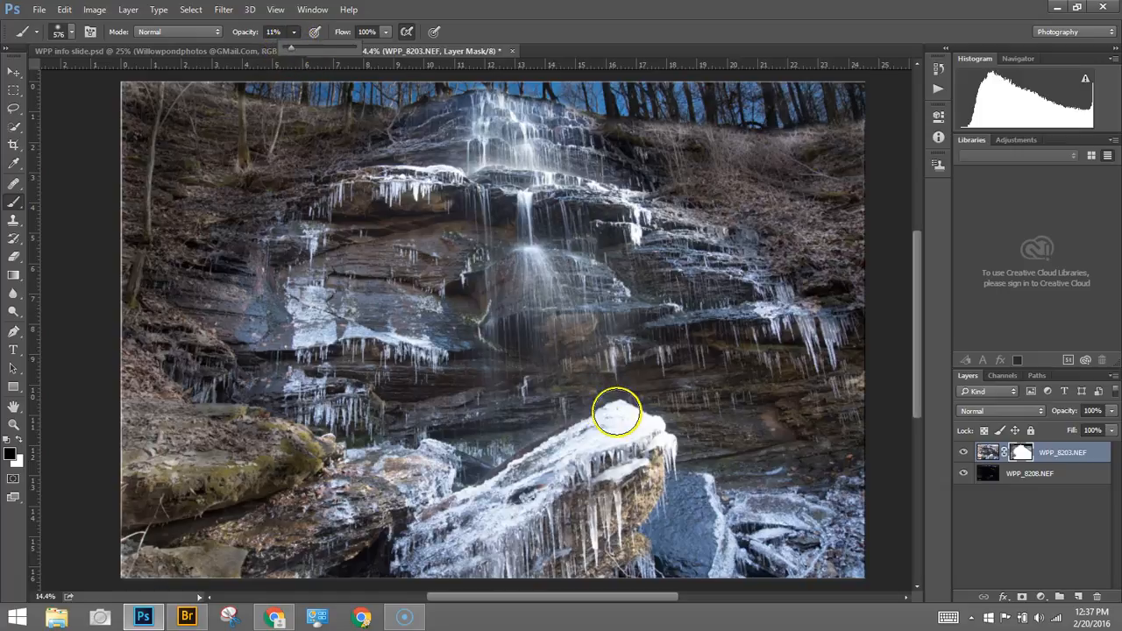
click(623, 423)
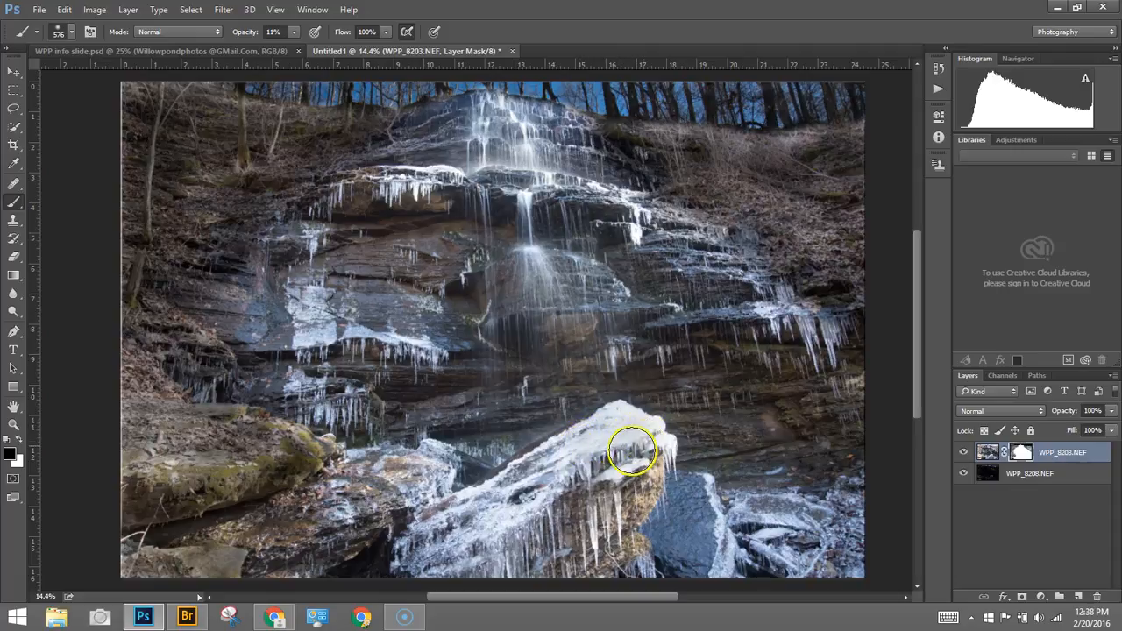
mouse_move(638, 434)
mouse_down()
mouse_move(609, 431)
mouse_move(606, 476)
mouse_move(465, 553)
mouse_move(614, 497)
mouse_move(612, 514)
mouse_move(536, 556)
mouse_move(536, 501)
mouse_move(448, 535)
mouse_move(491, 499)
mouse_move(595, 487)
mouse_up()
mouse_move(667, 451)
mouse_down()
mouse_move(648, 471)
mouse_move(527, 505)
mouse_up()
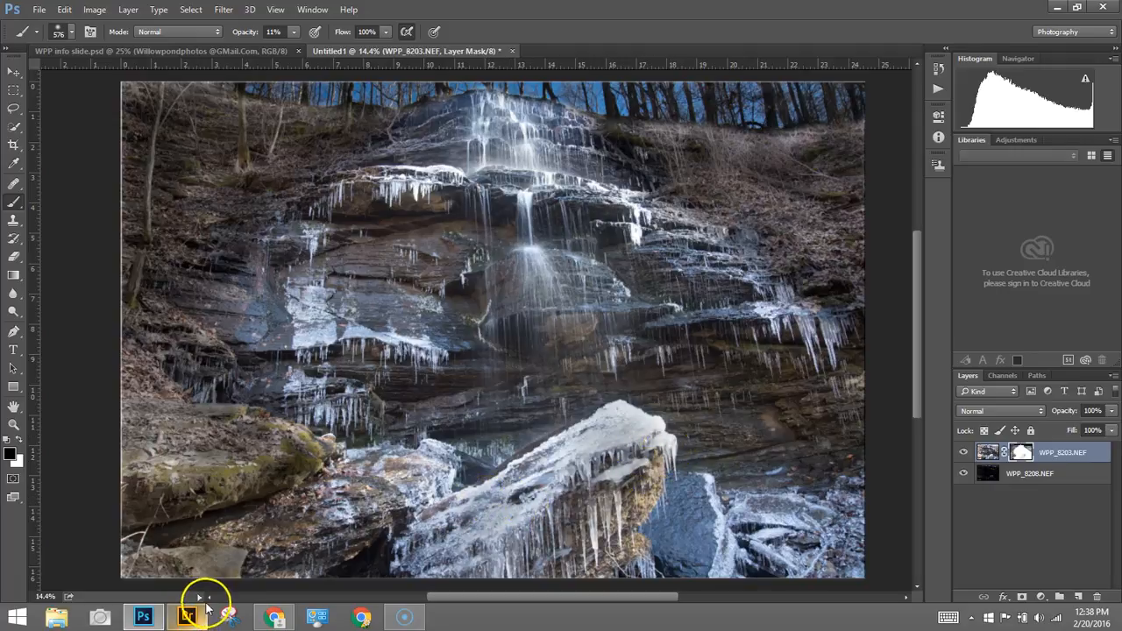
- Paint the mask over the ice beside the foreground rock, and over the upper waterfall and its ledges with a 159 px brush at 15% opacity
drag(376, 426, 430, 484)
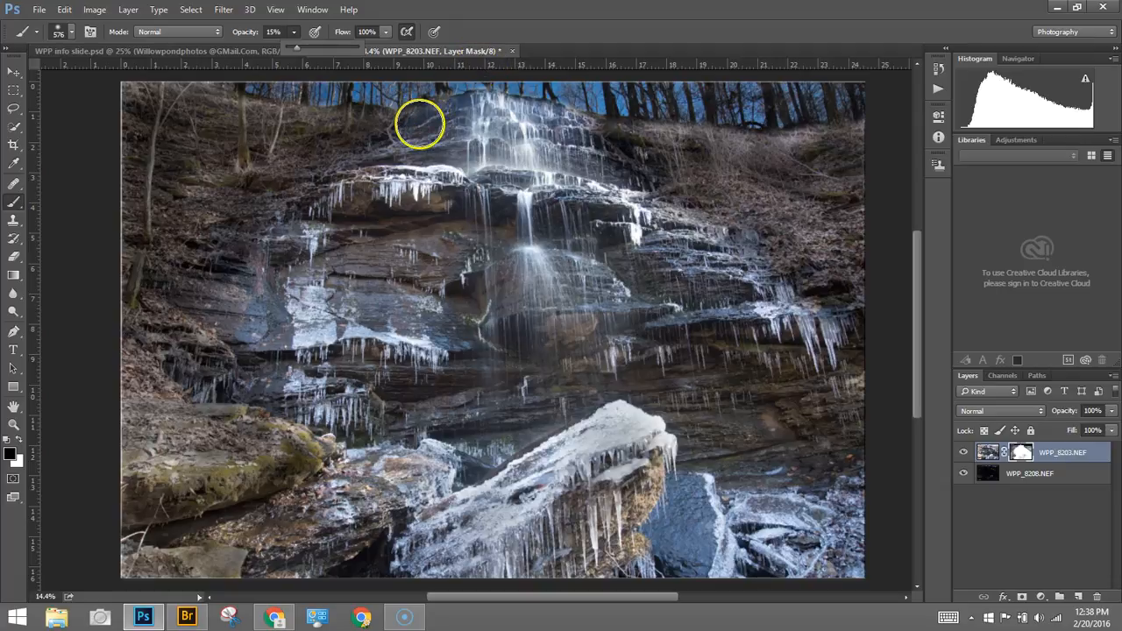
click(420, 124)
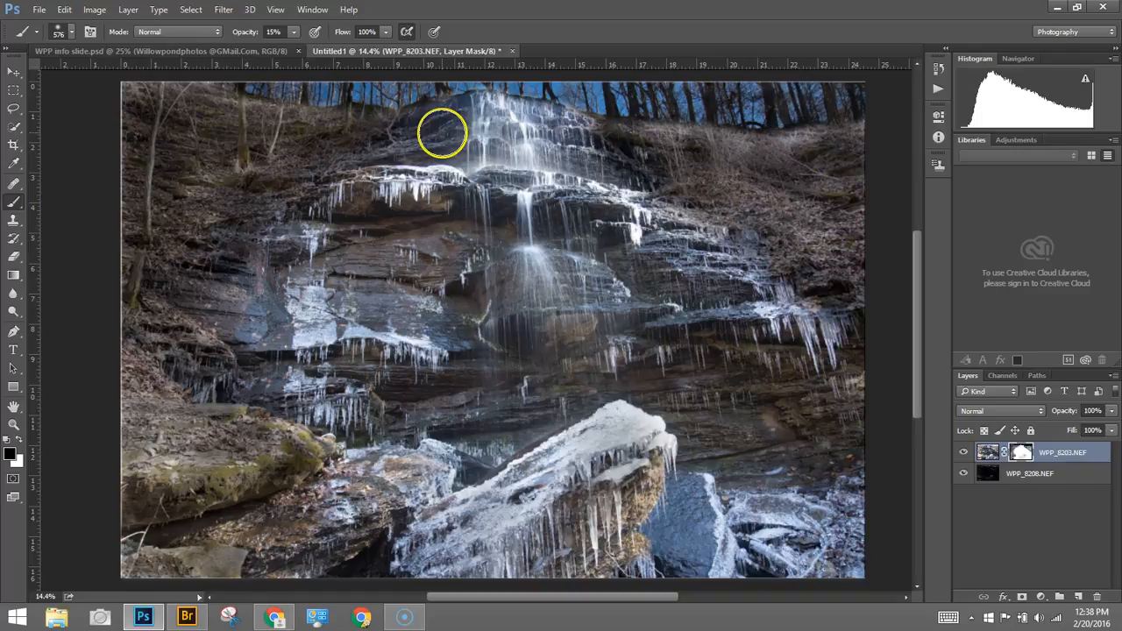
alt+right_click(437, 140)
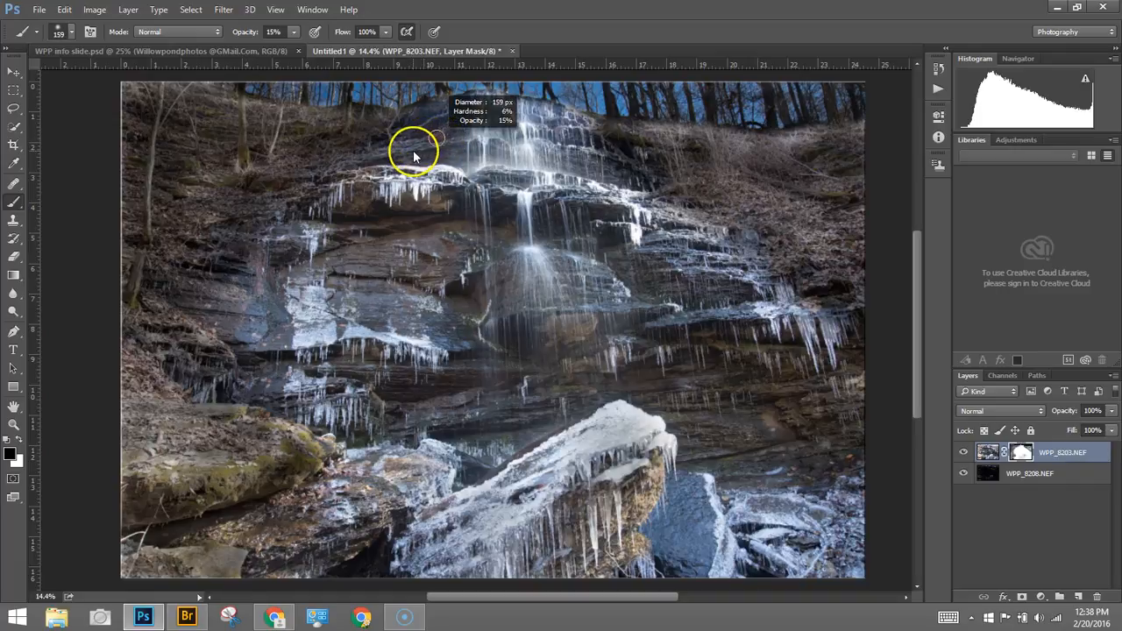
mouse_move(396, 173)
mouse_down()
mouse_move(460, 172)
mouse_move(381, 178)
mouse_move(459, 184)
mouse_move(397, 178)
mouse_move(311, 201)
mouse_move(380, 183)
mouse_move(323, 191)
mouse_move(390, 188)
mouse_move(392, 197)
mouse_move(407, 183)
mouse_move(423, 196)
mouse_move(426, 177)
mouse_move(380, 194)
mouse_move(374, 231)
mouse_move(303, 248)
mouse_move(283, 273)
mouse_move(340, 249)
mouse_move(240, 273)
mouse_move(257, 275)
mouse_move(199, 309)
mouse_move(252, 314)
mouse_move(287, 338)
mouse_move(251, 363)
mouse_move(264, 348)
mouse_move(343, 328)
mouse_move(448, 349)
mouse_move(463, 339)
mouse_move(454, 298)
mouse_move(471, 275)
mouse_move(444, 291)
mouse_move(351, 280)
mouse_move(406, 290)
mouse_move(396, 266)
mouse_move(404, 249)
mouse_move(468, 315)
mouse_move(345, 365)
mouse_move(470, 371)
mouse_move(411, 378)
mouse_move(421, 413)
mouse_move(409, 431)
mouse_move(461, 421)
mouse_move(461, 408)
mouse_move(428, 426)
mouse_move(476, 420)
mouse_move(278, 403)
mouse_move(338, 396)
mouse_move(328, 391)
mouse_move(238, 395)
mouse_move(269, 403)
mouse_move(207, 369)
mouse_move(196, 334)
mouse_move(225, 356)
mouse_move(193, 326)
mouse_move(205, 296)
mouse_move(450, 291)
mouse_move(553, 383)
mouse_move(789, 358)
mouse_move(784, 421)
mouse_move(850, 373)
mouse_move(514, 208)
mouse_move(556, 100)
mouse_move(581, 119)
mouse_move(532, 106)
mouse_up()
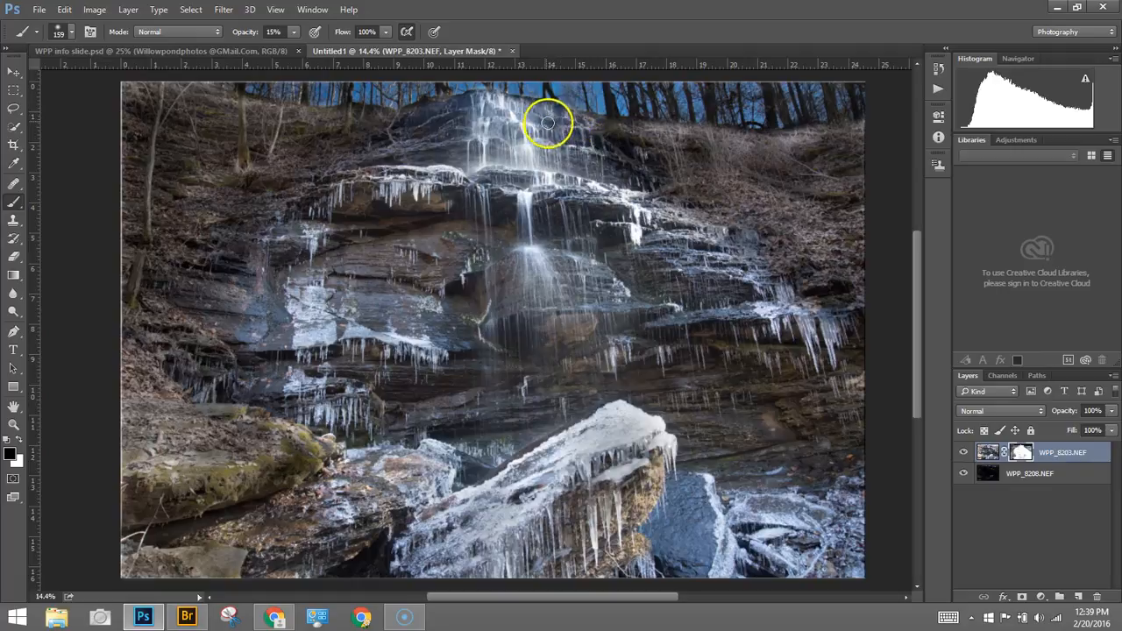
mouse_move(589, 150)
mouse_down()
mouse_move(618, 160)
mouse_move(547, 161)
mouse_move(593, 157)
mouse_move(621, 173)
mouse_move(576, 174)
mouse_up()
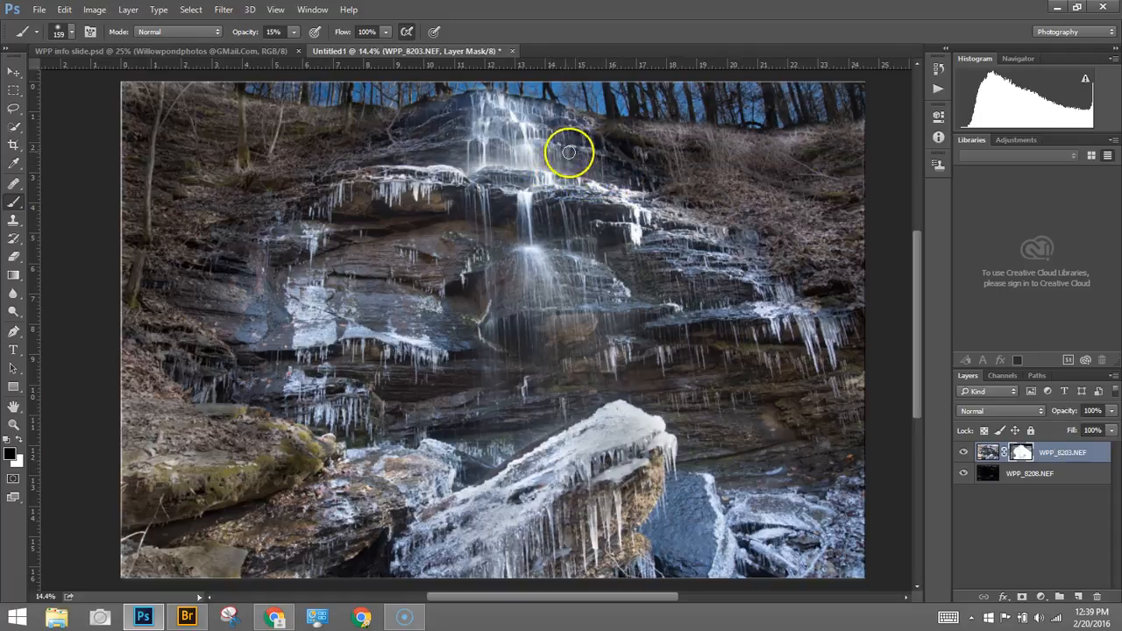
drag(591, 155, 612, 159)
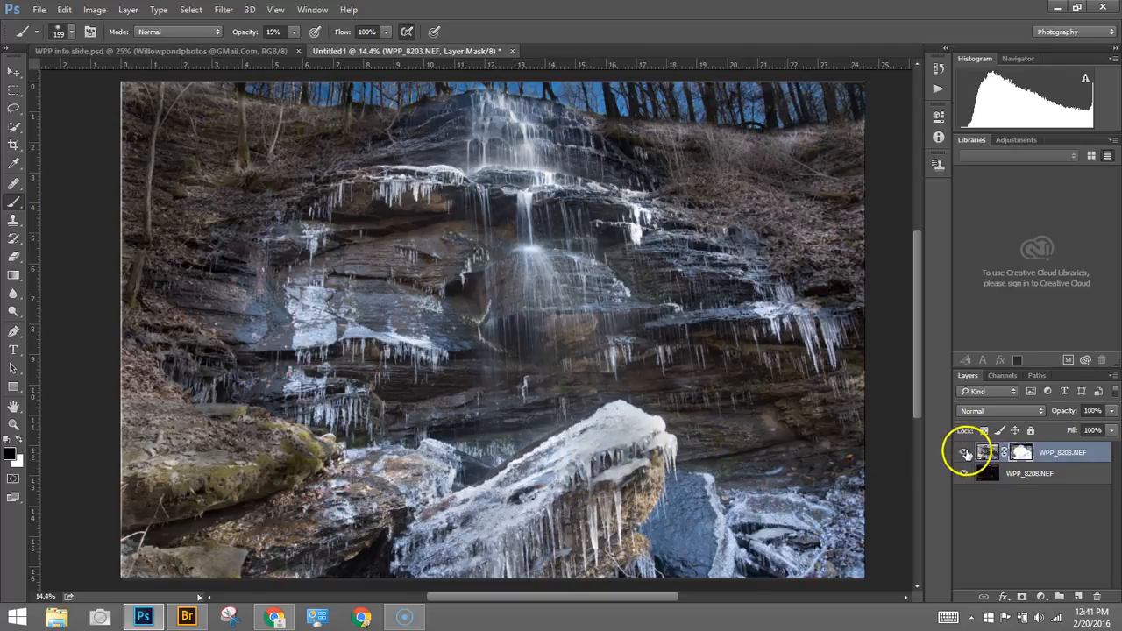
- Hide and reshow the WPP_8203.NEF layer to compare the blend, and paint its mask over the rock face at the cliff's left end
click(964, 452)
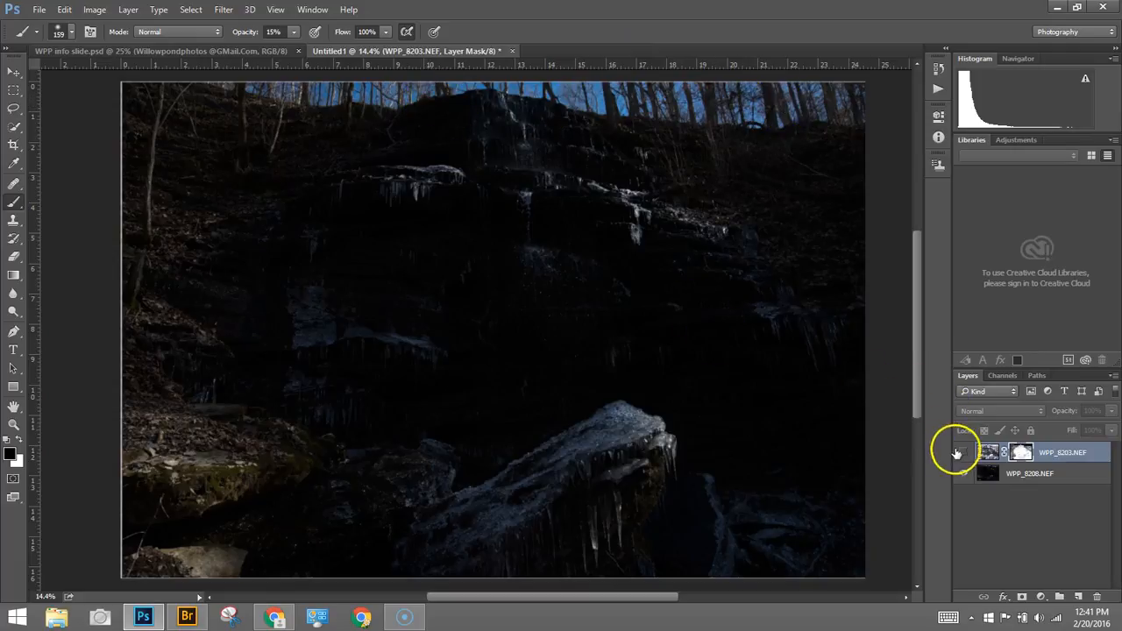
click(962, 452)
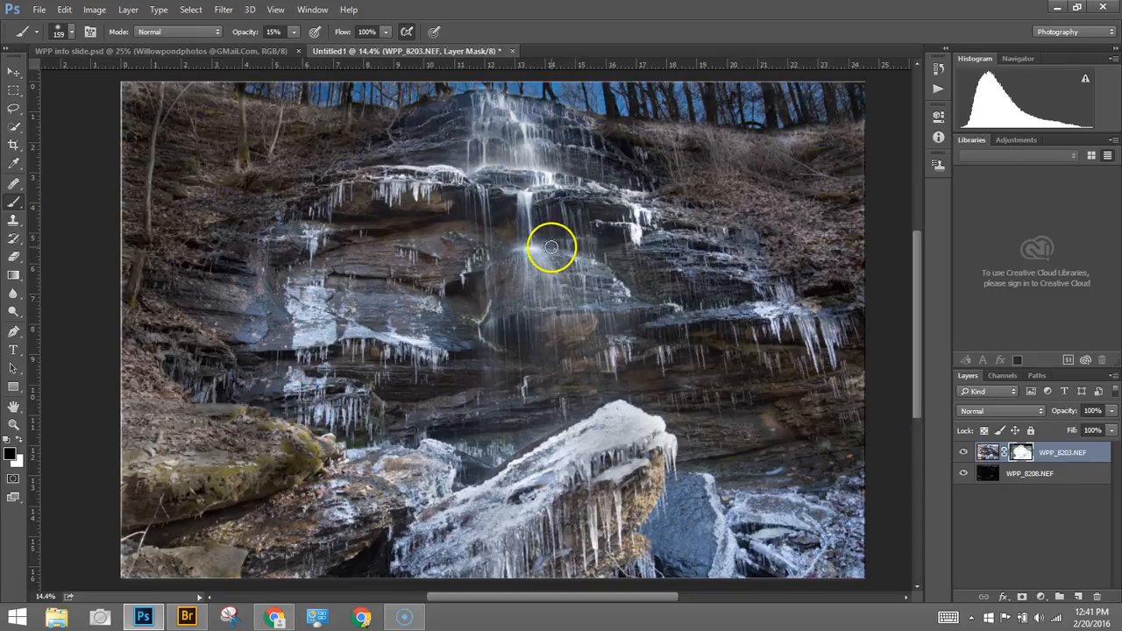
mouse_move(228, 299)
mouse_down()
mouse_move(254, 304)
mouse_move(218, 282)
mouse_move(253, 299)
mouse_move(213, 297)
mouse_move(204, 324)
mouse_up()
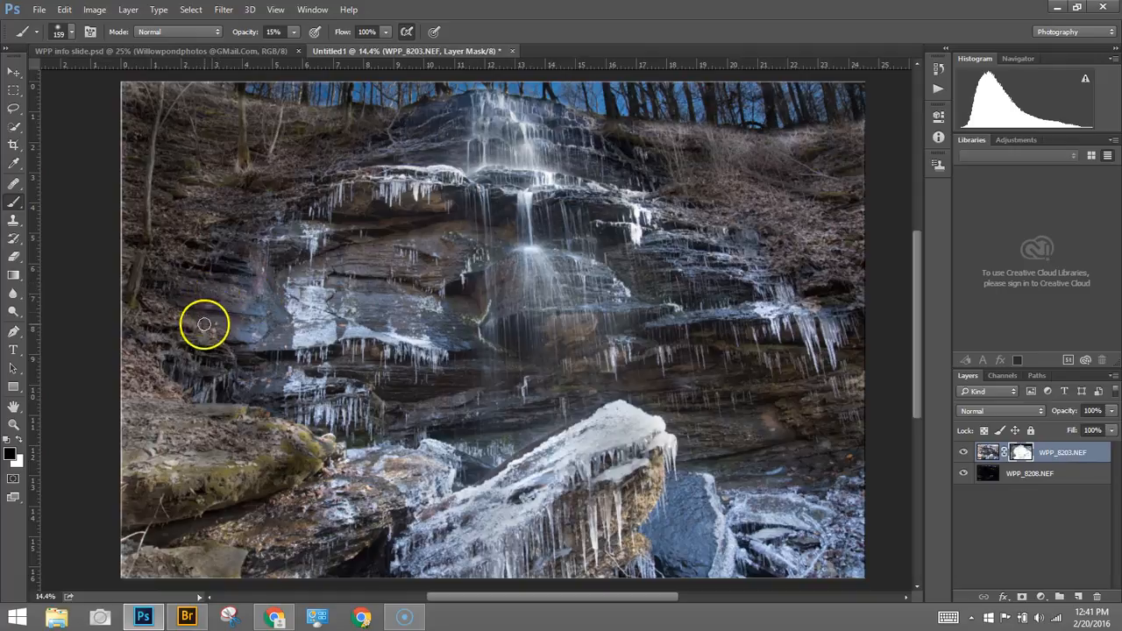